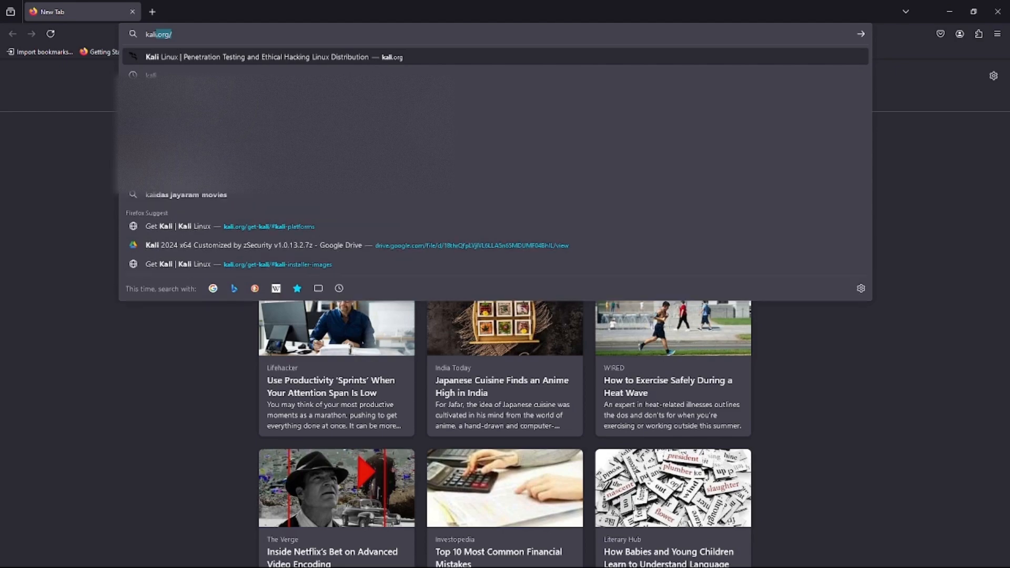
- Open the pre-built virtual machines on kali.org, then start and cancel the download of the 64-bit VirtualBox image
key("Return")
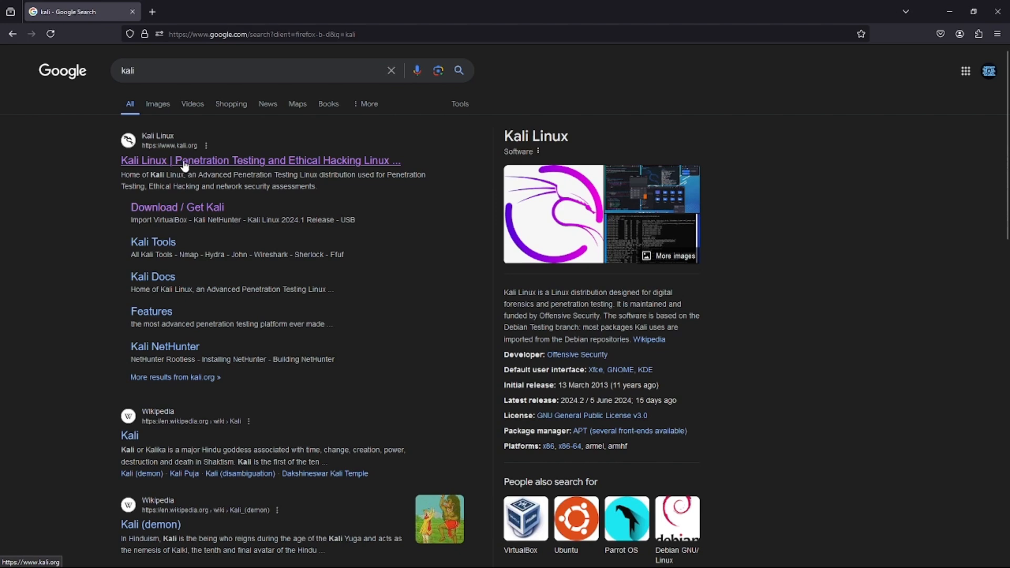
left_click(212, 163)
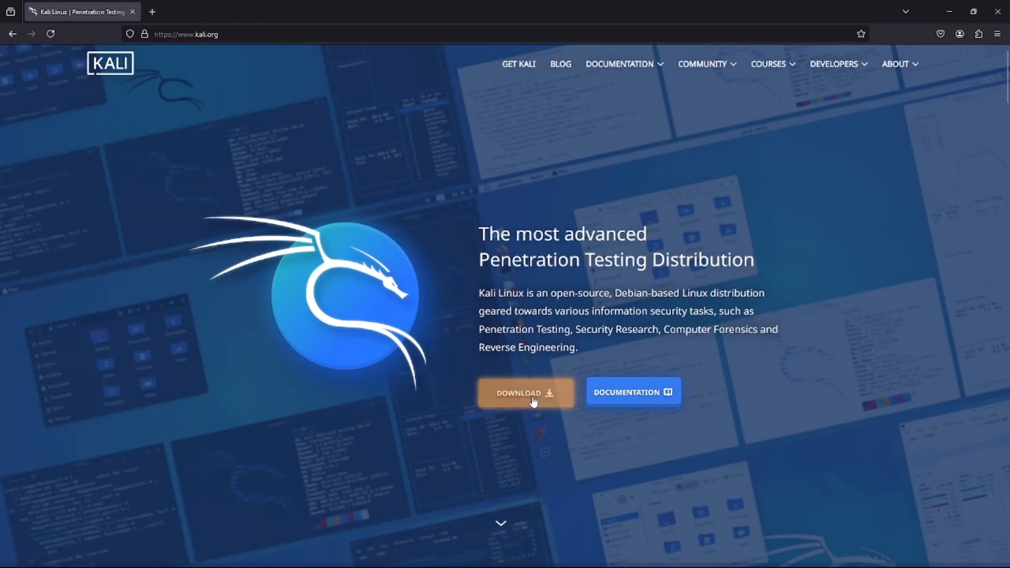
left_click(533, 401)
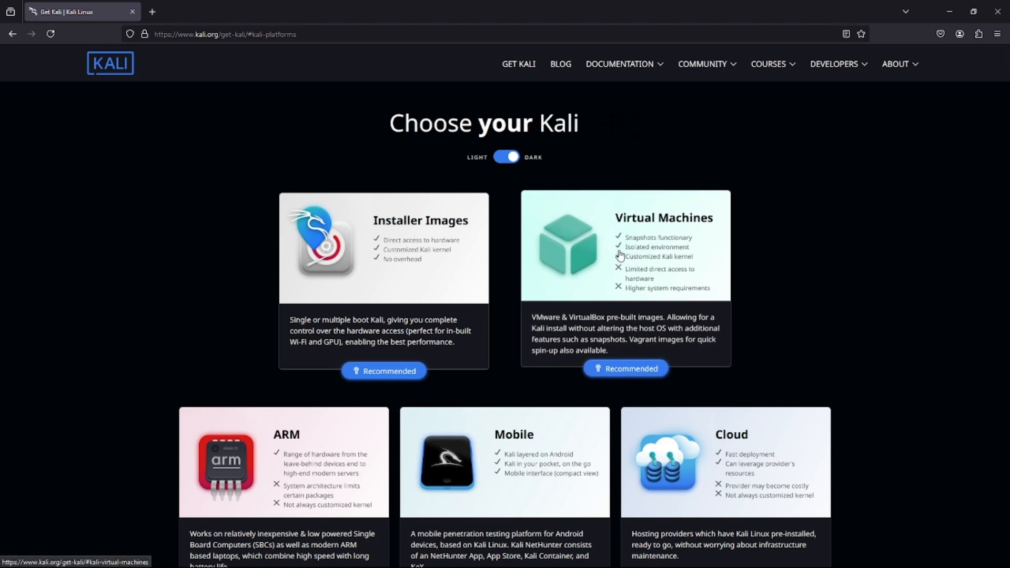
left_click(621, 256)
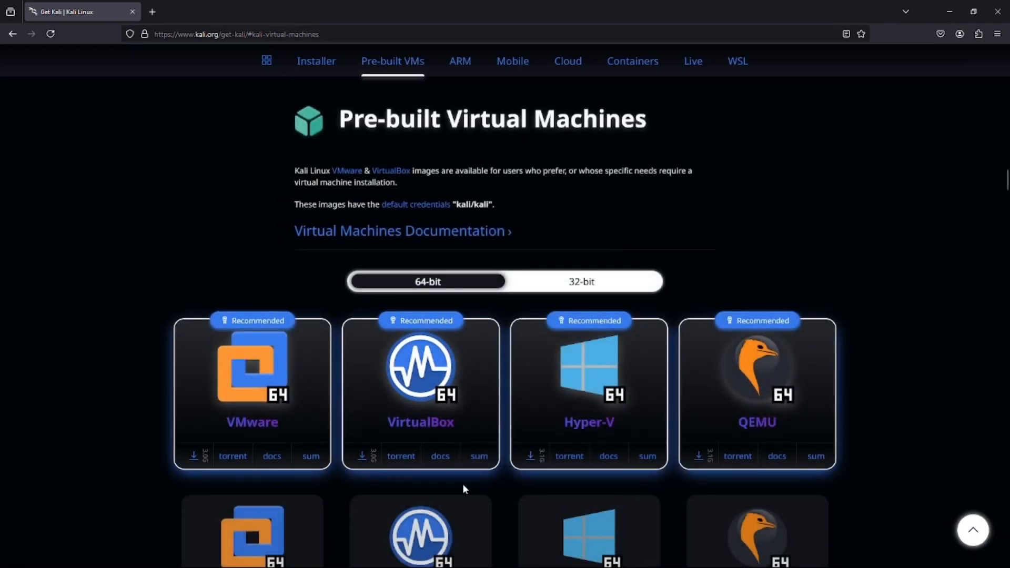
left_click(363, 456)
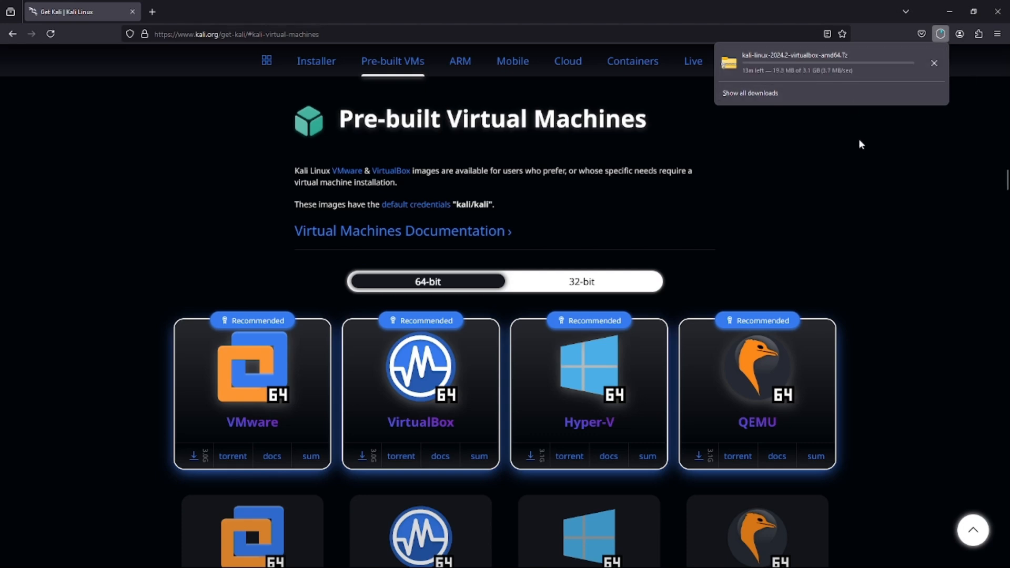
left_click(934, 64)
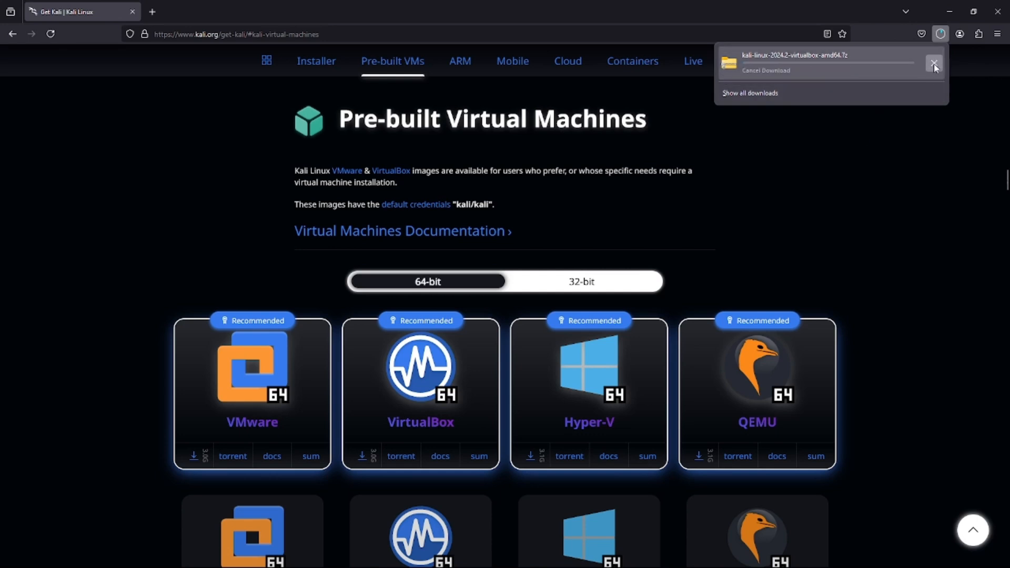
- Search for virtualbox in a new tab and open the VirtualBox 7.0 download page on virtualbox.org
left_click(152, 12)
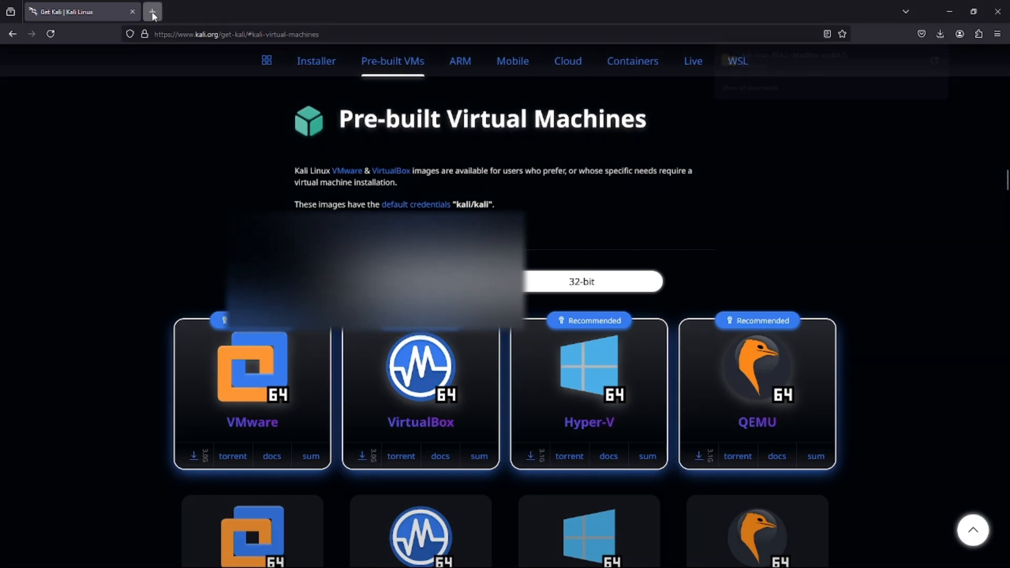
type("vi")
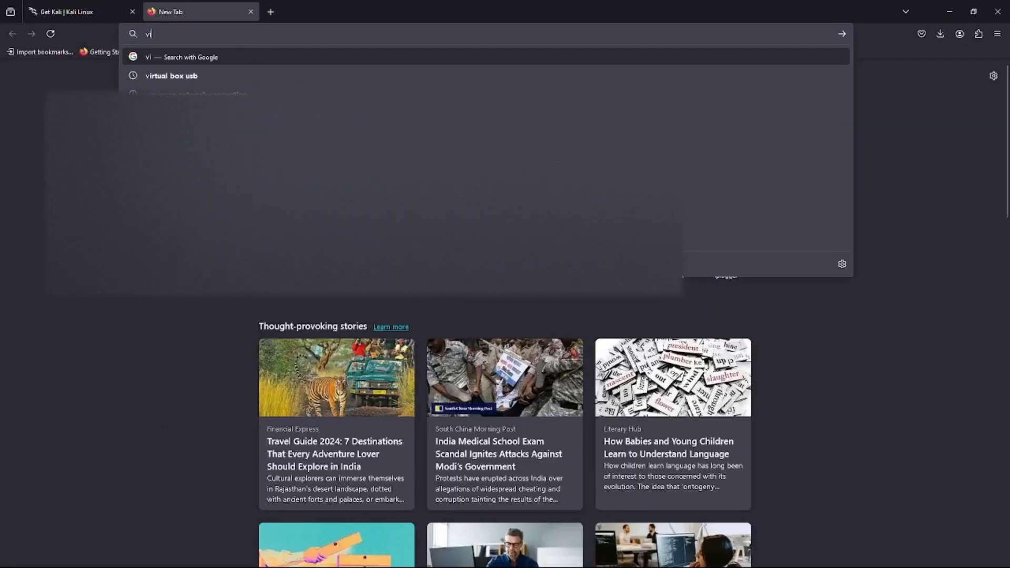
type("rtualbo")
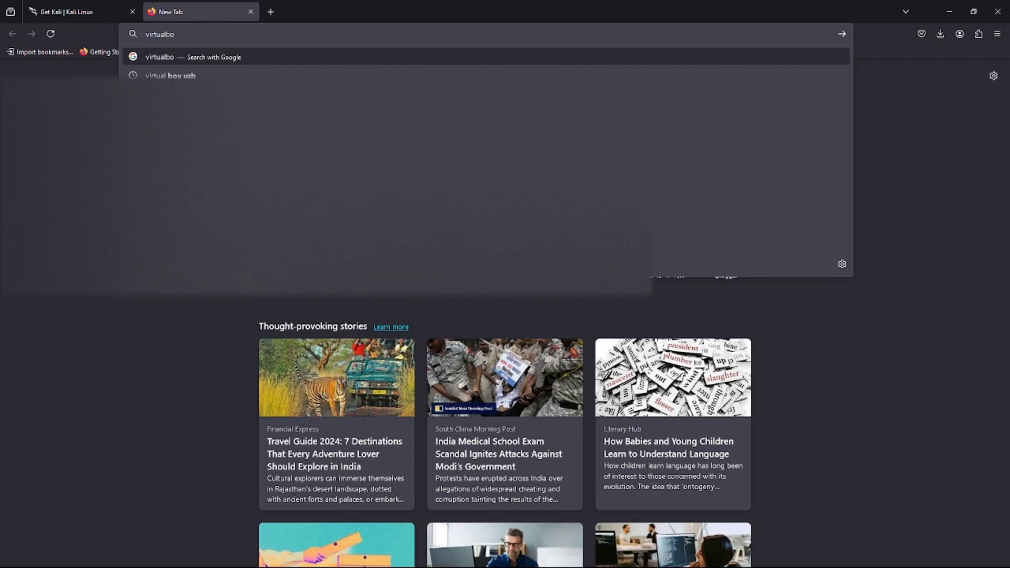
type("x")
key("Return")
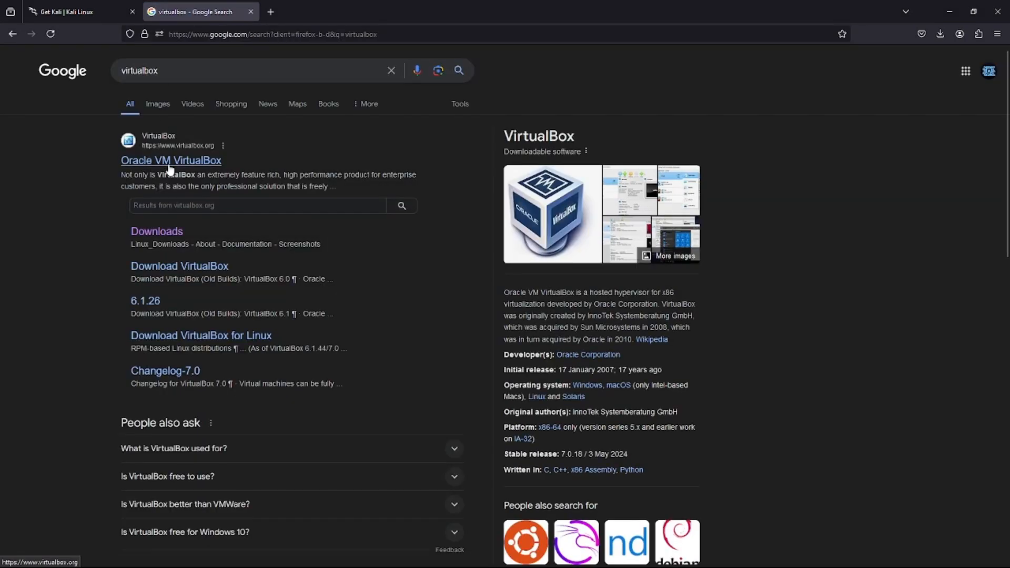
left_click(170, 167)
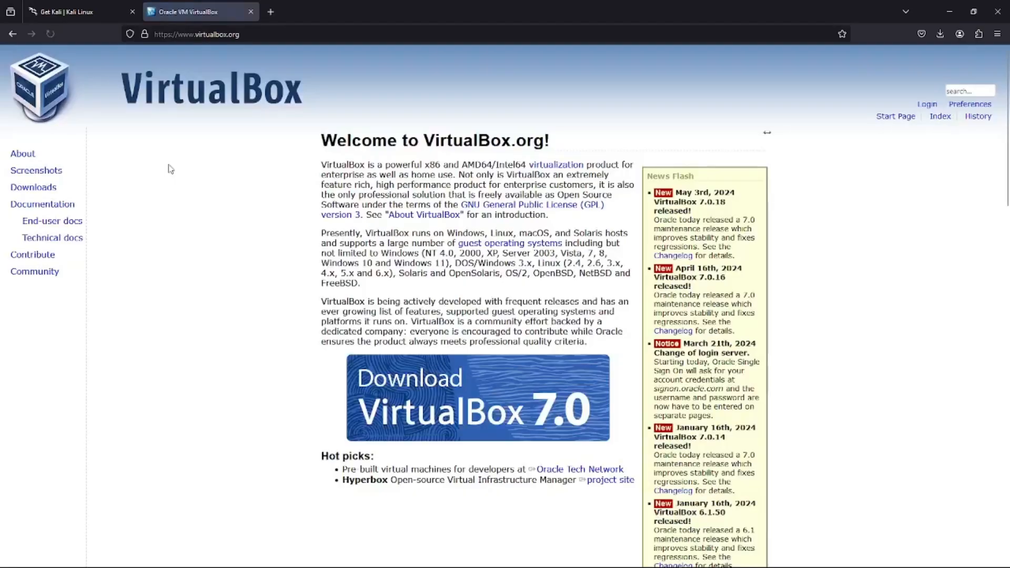
left_click(521, 408)
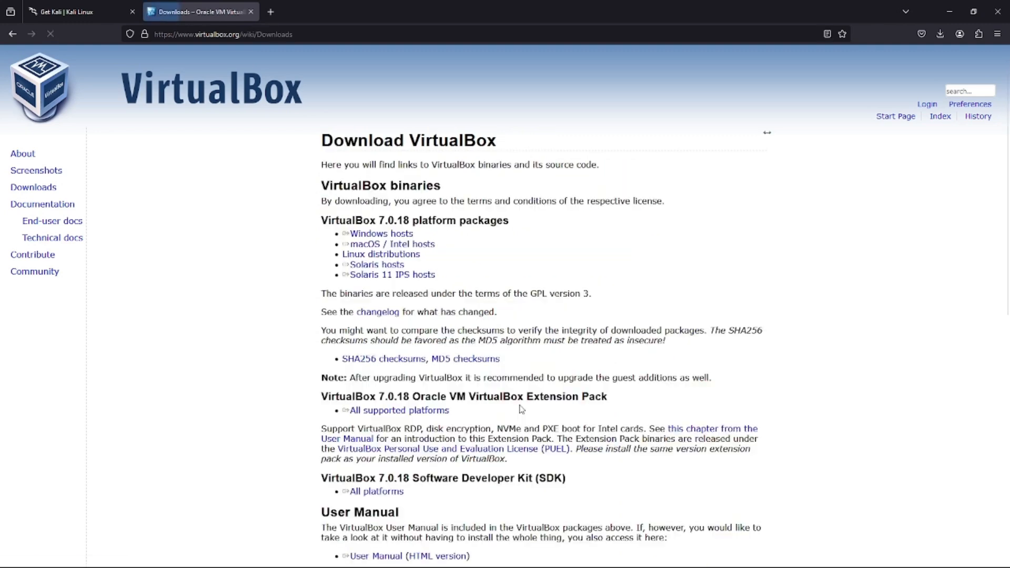
- Start the VirtualBox 7.0.18 download for Windows hosts and cancel it
triple_click(390, 263)
triple_click(389, 233)
triple_click(412, 244)
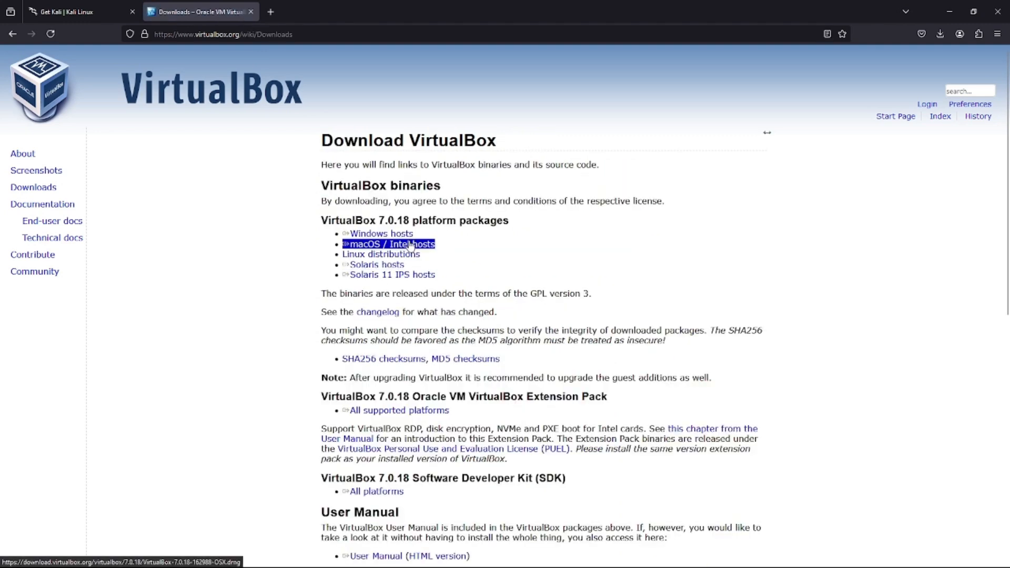
triple_click(413, 255)
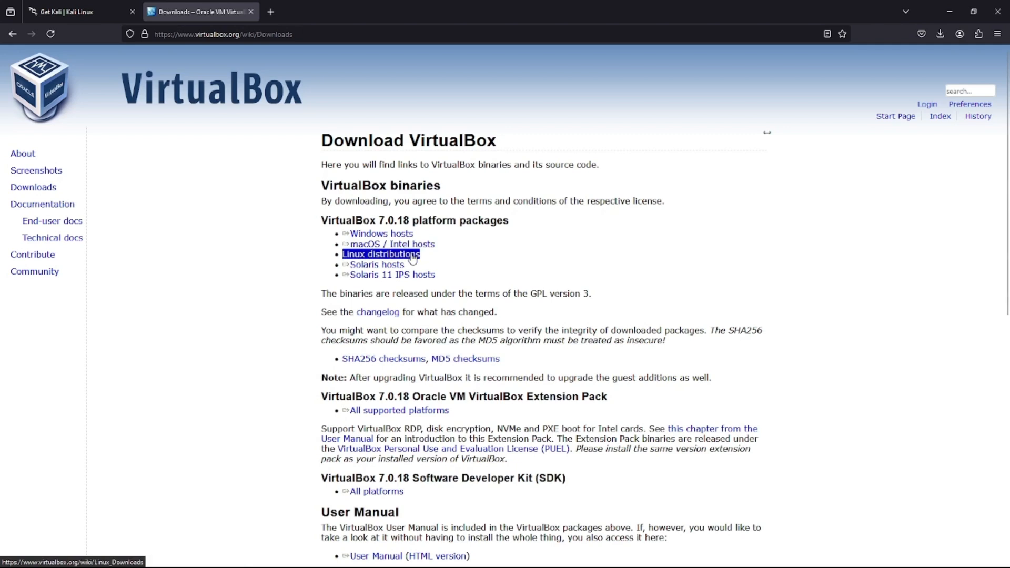
triple_click(405, 234)
triple_click(411, 245)
triple_click(405, 235)
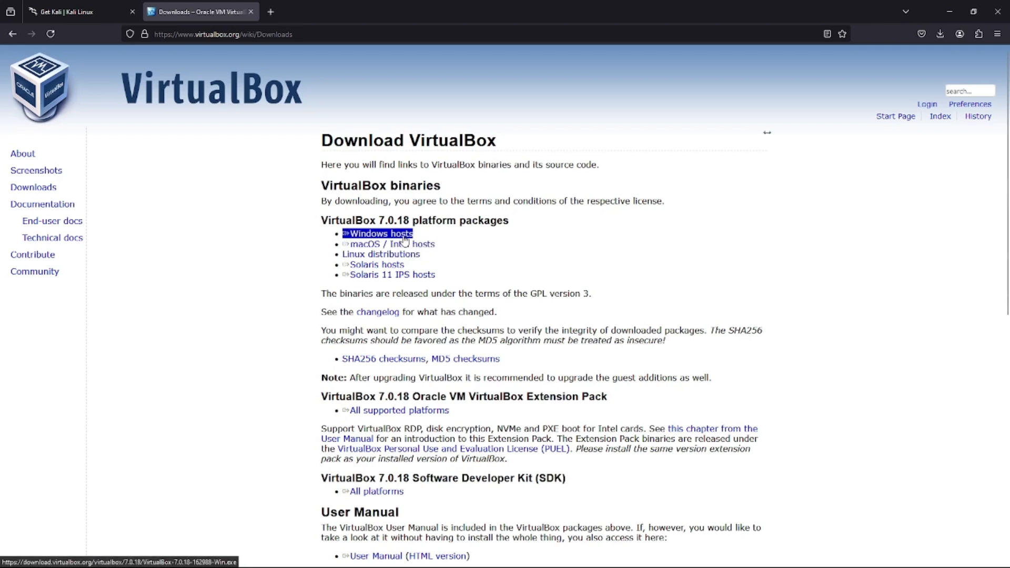
left_click(405, 236)
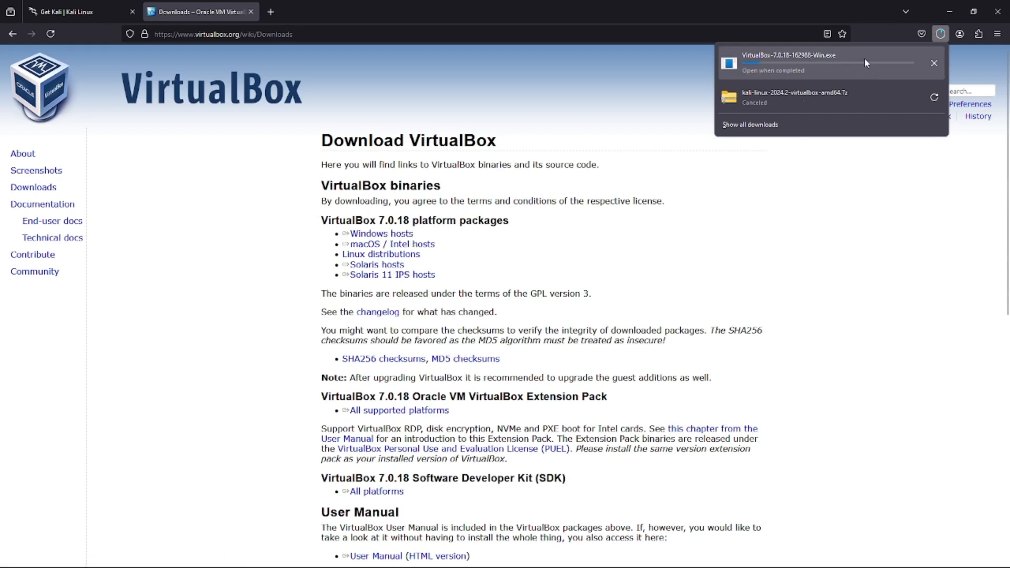
left_click(934, 63)
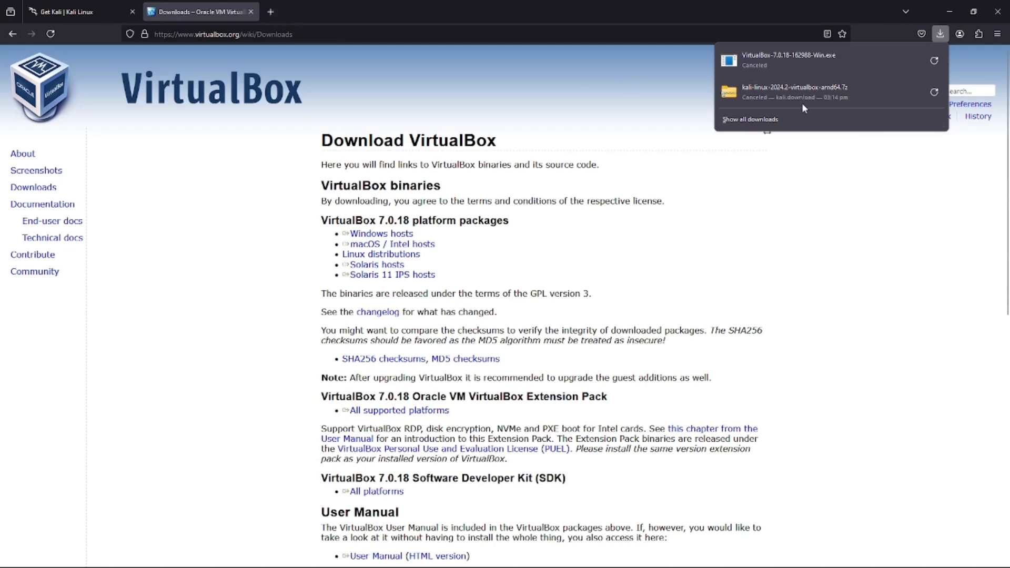
- Search for winrar in a new tab and request the WinRAR download from win-rar.com
left_click(282, 10)
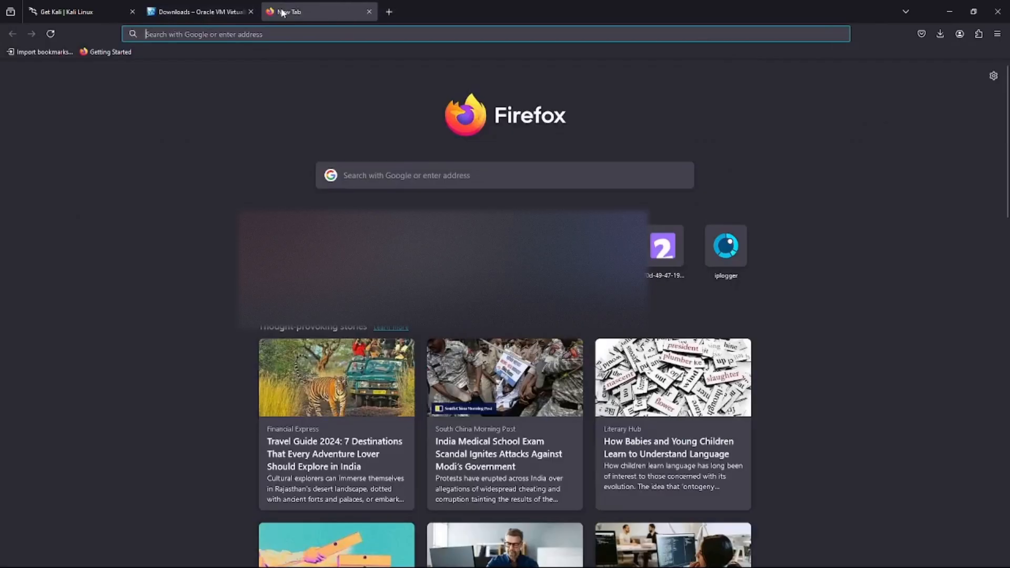
type("winrar")
key("Return")
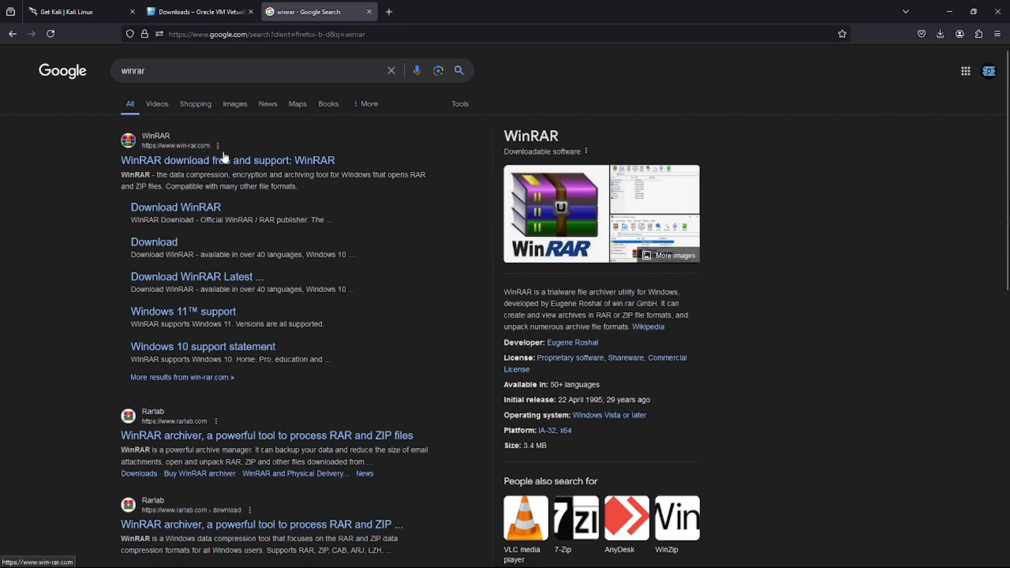
left_click(253, 162)
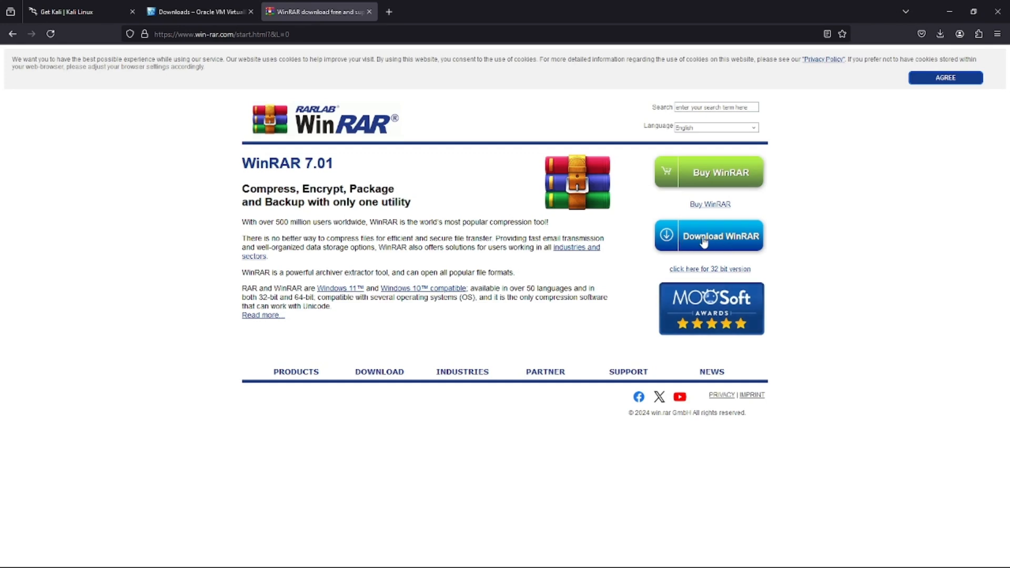
left_click(689, 236)
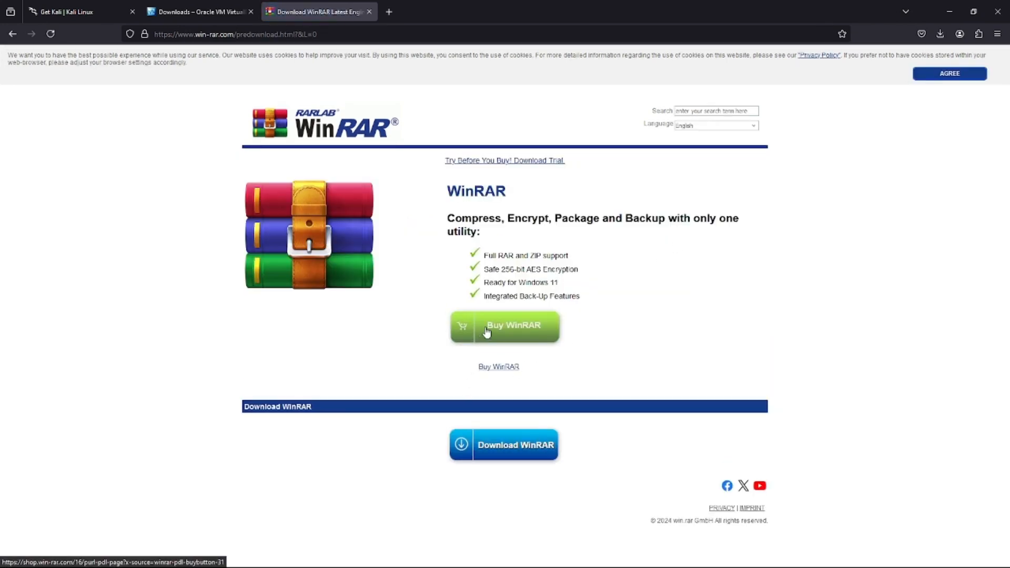
left_click(523, 451)
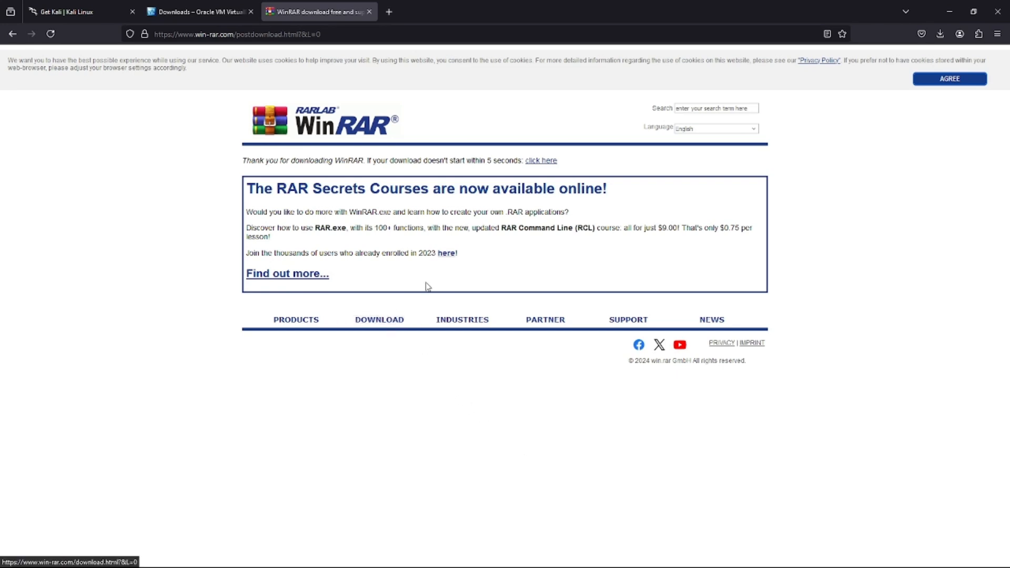
left_click_drag(257, 212, 555, 229)
left_click(542, 250)
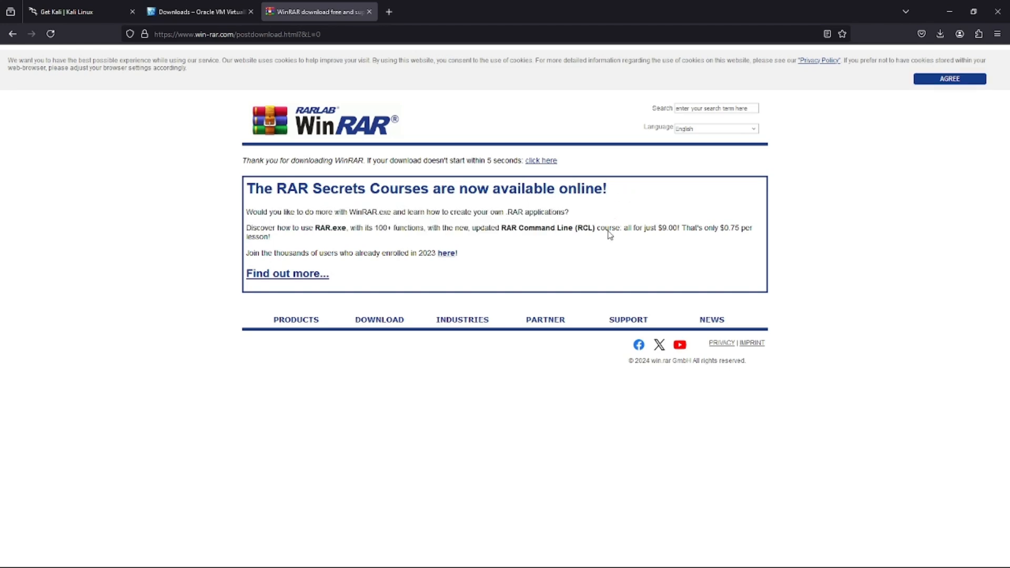
left_click(448, 254)
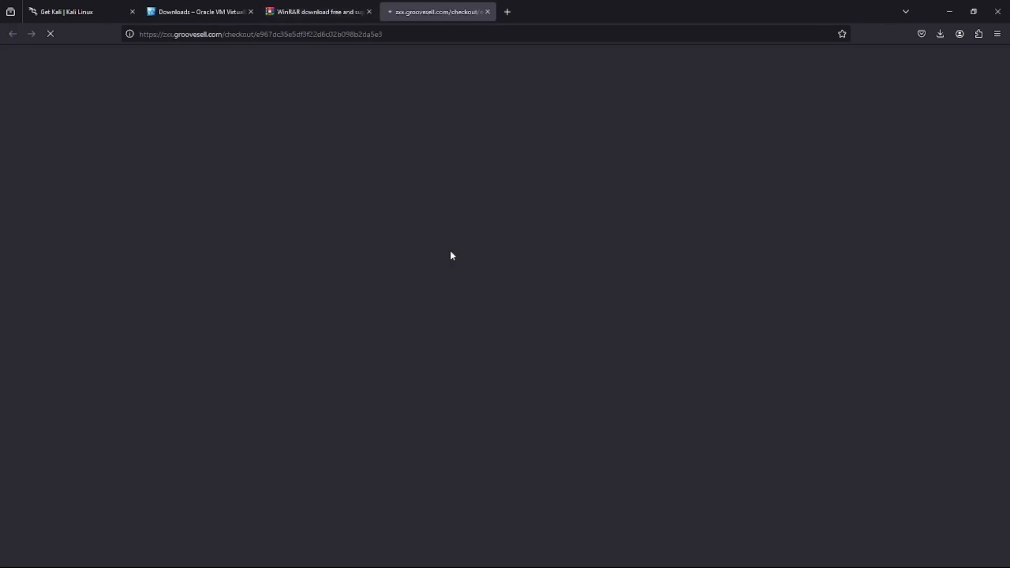
left_click(331, 11)
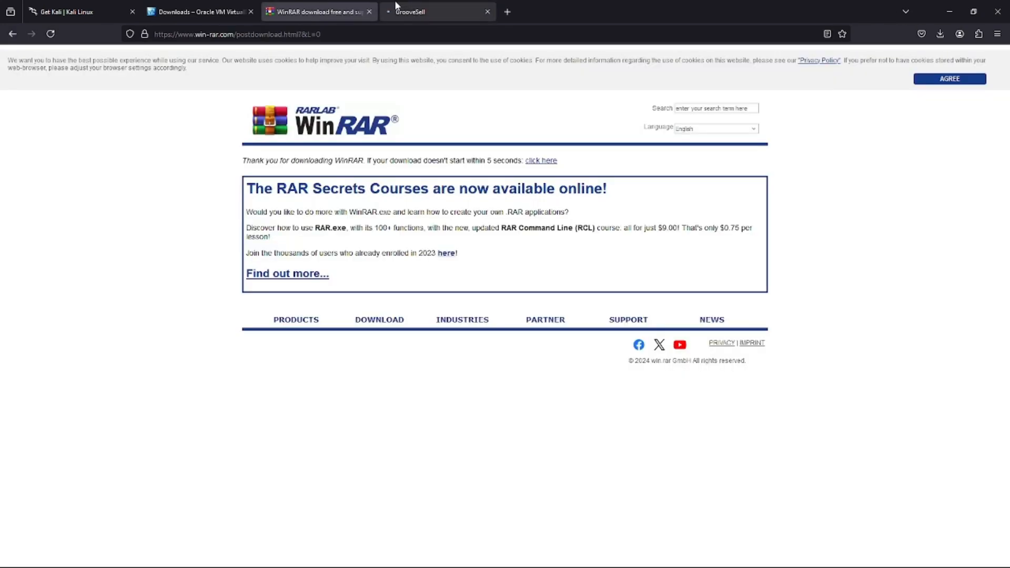
left_click(467, 9)
left_click(488, 12)
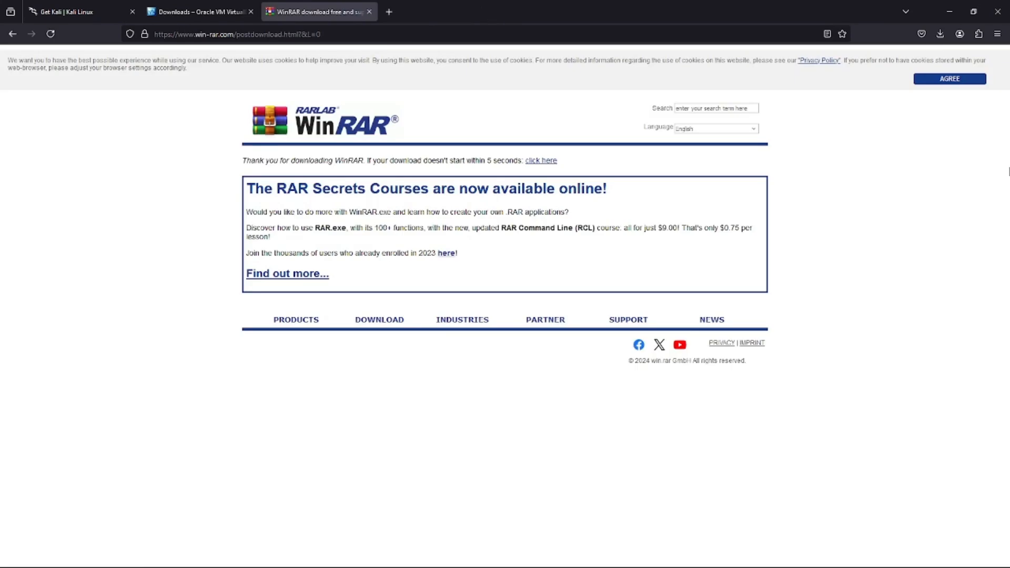
- Check the recent downloads for the WinRAR installer and highlight the notice about a download that does not start
left_click(940, 35)
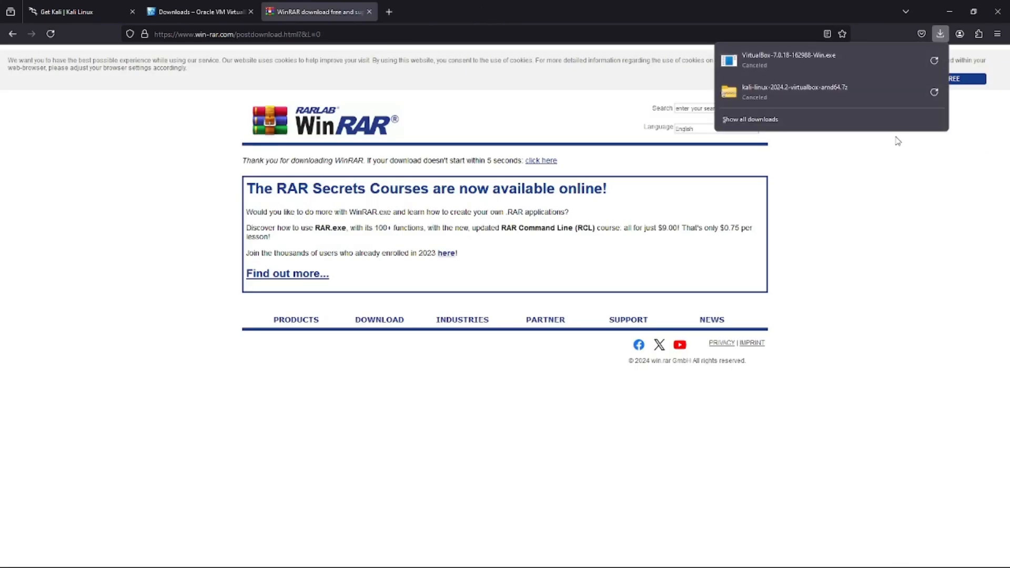
left_click_drag(895, 138, 730, 261)
left_click(812, 208)
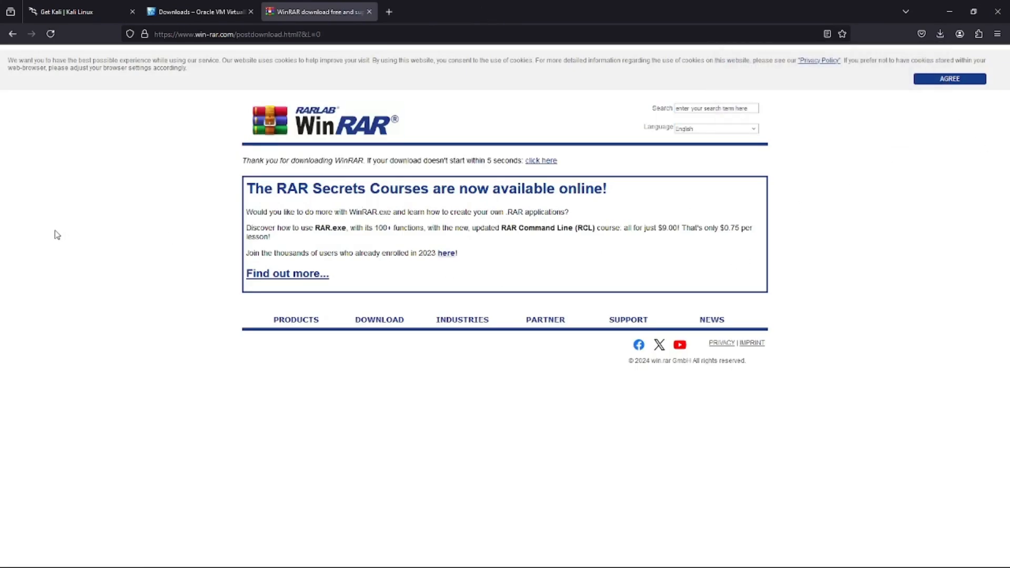
left_click_drag(246, 161, 531, 165)
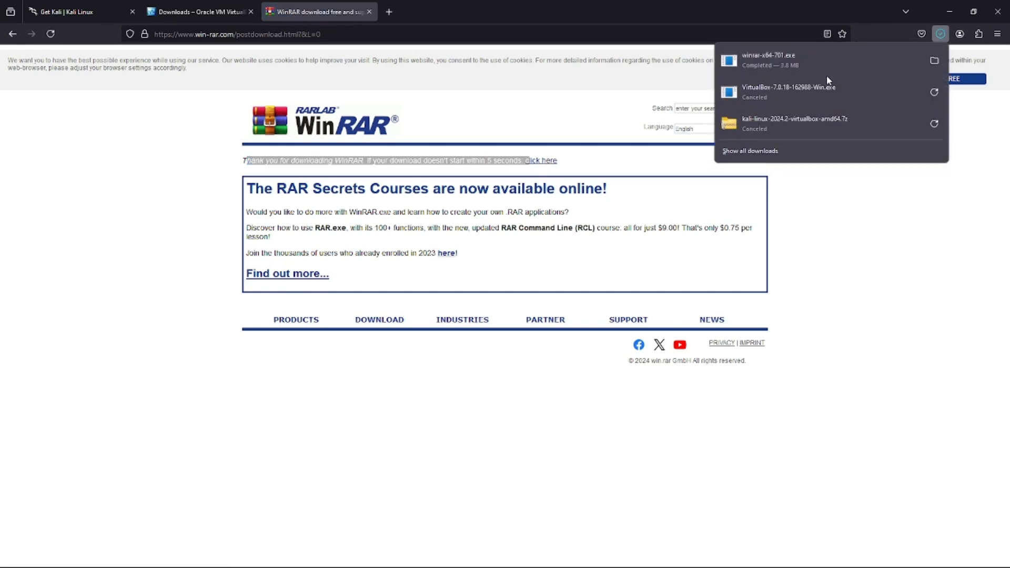
- Run the downloaded winrar-x64-701.exe and install WinRAR in C:\Program Files\WinRAR with the default associations and shell integration
left_click(810, 65)
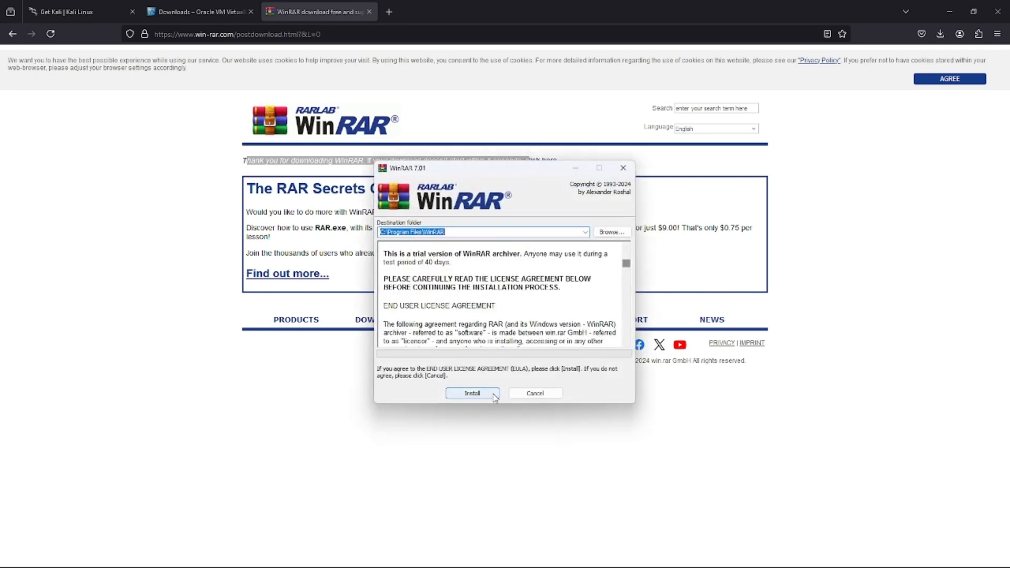
left_click(489, 397)
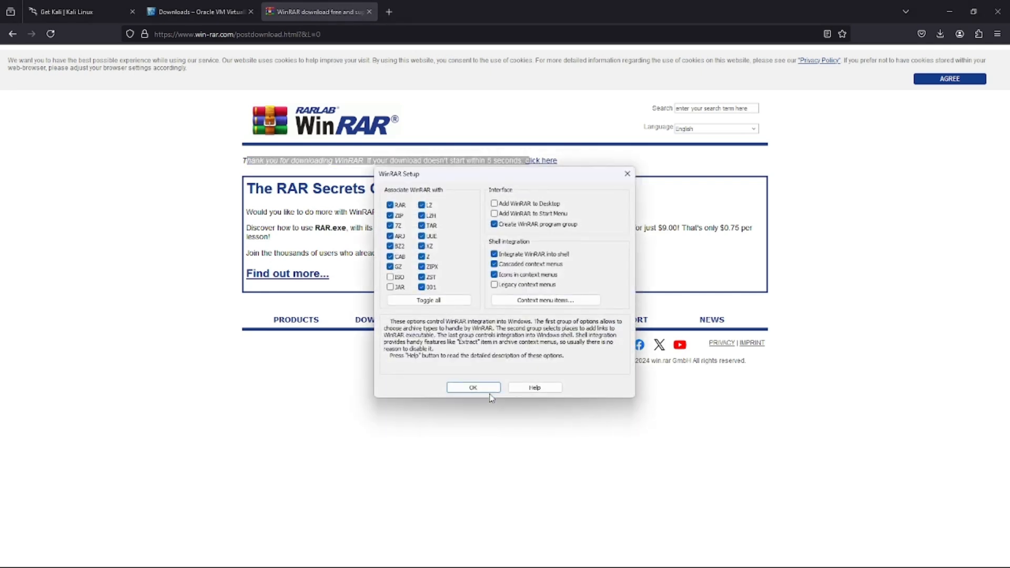
left_click(488, 387)
left_click(503, 389)
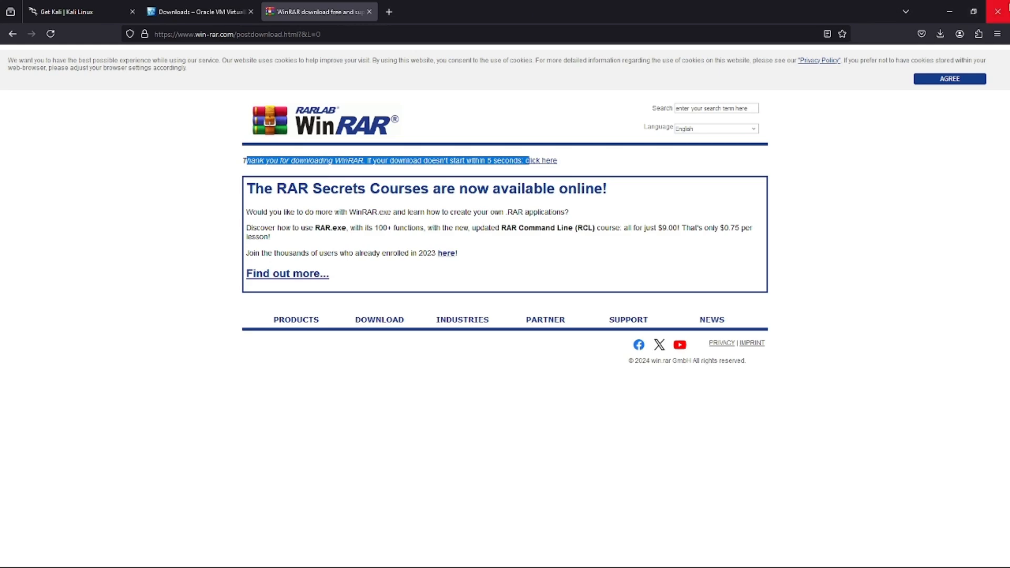
- Close the browser and launch the VirtualBox-7.0.18-162988-Win installer from New folder on the E: drive
left_click(203, 8)
left_click(126, 6)
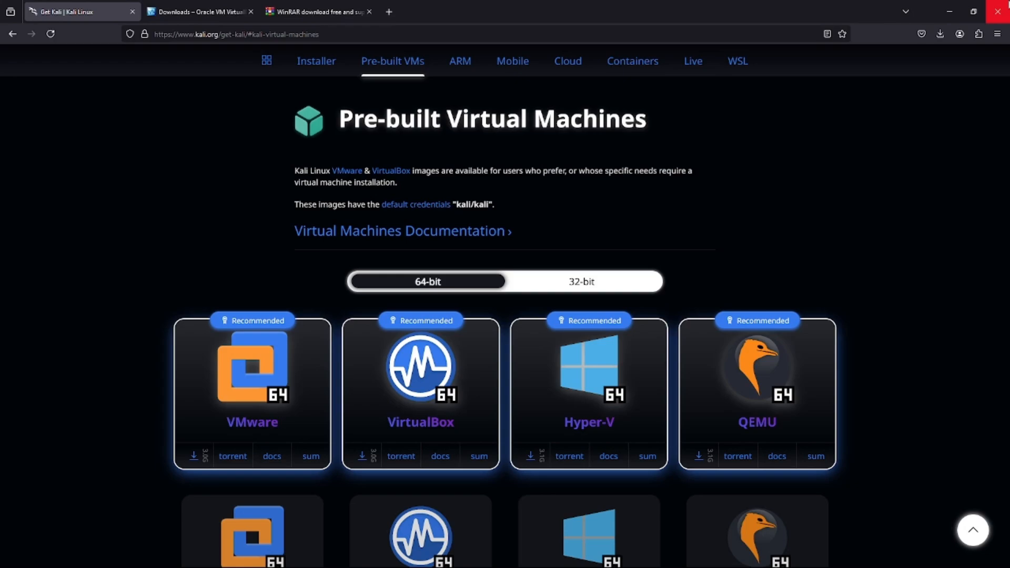
left_click(1007, 3)
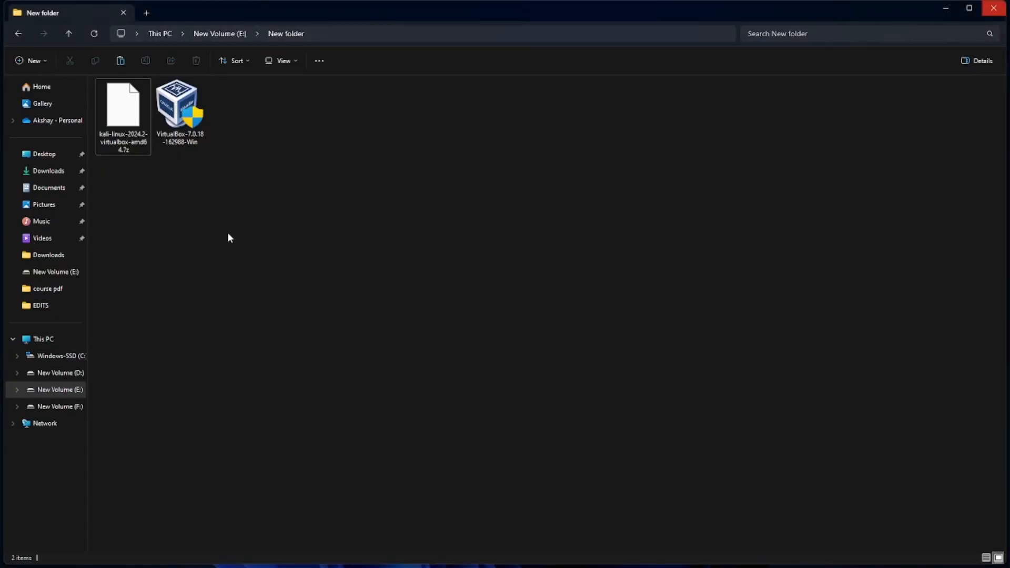
double_click(177, 110)
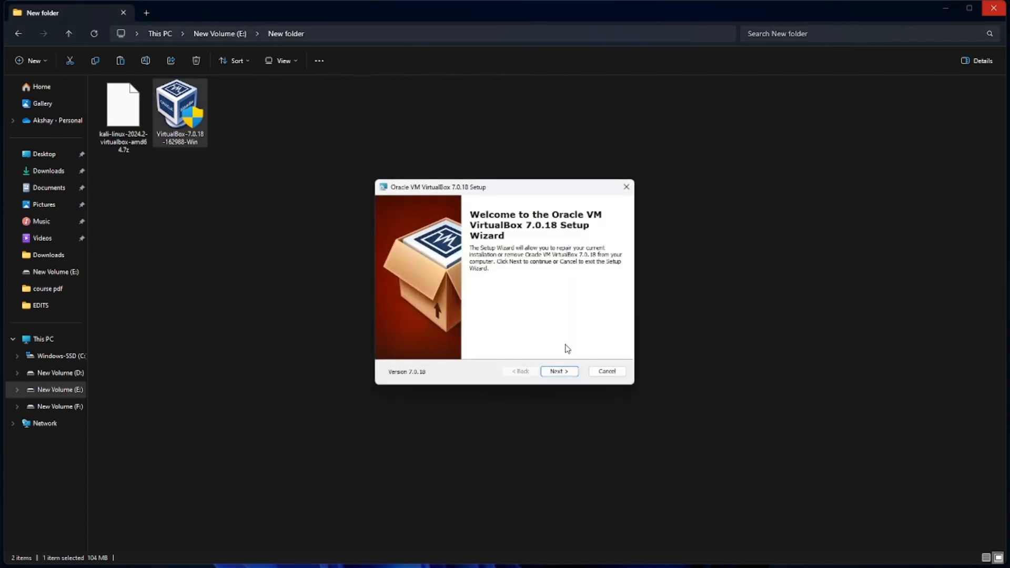
- Cancel the VirtualBox 7.0.18 setup at the repair or remove choice and exit the wizard
left_click(570, 371)
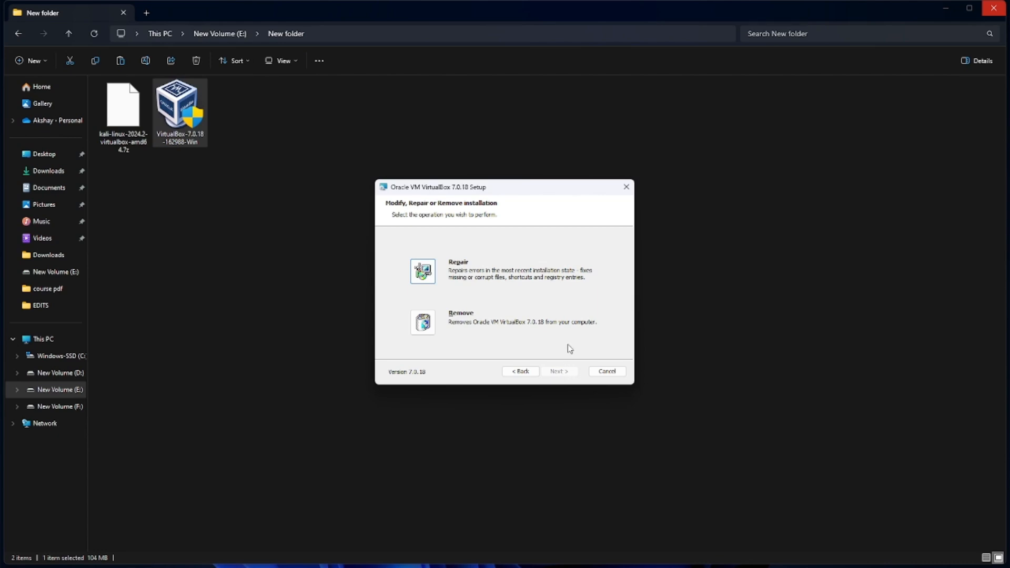
left_click(626, 187)
left_click(489, 307)
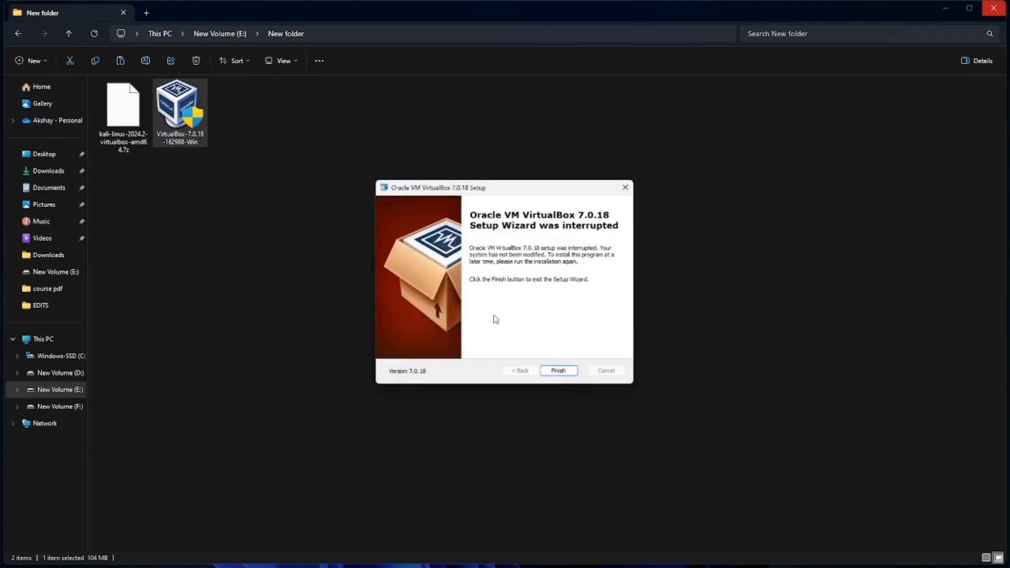
left_click(622, 188)
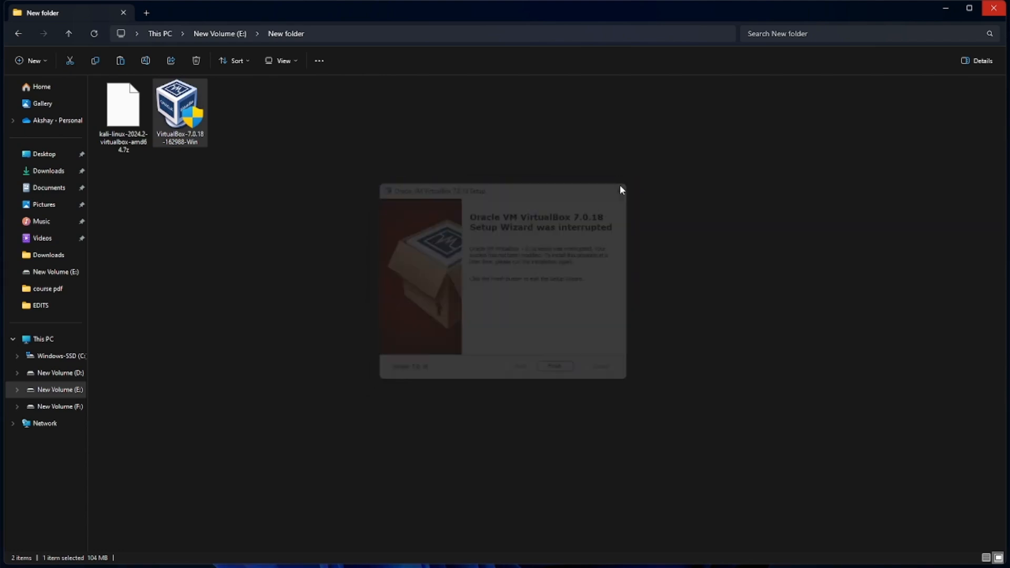
- Extract the kali-linux-2024.2-virtualbox-amd64.7z archive into the current folder with WinRAR
left_click(125, 122)
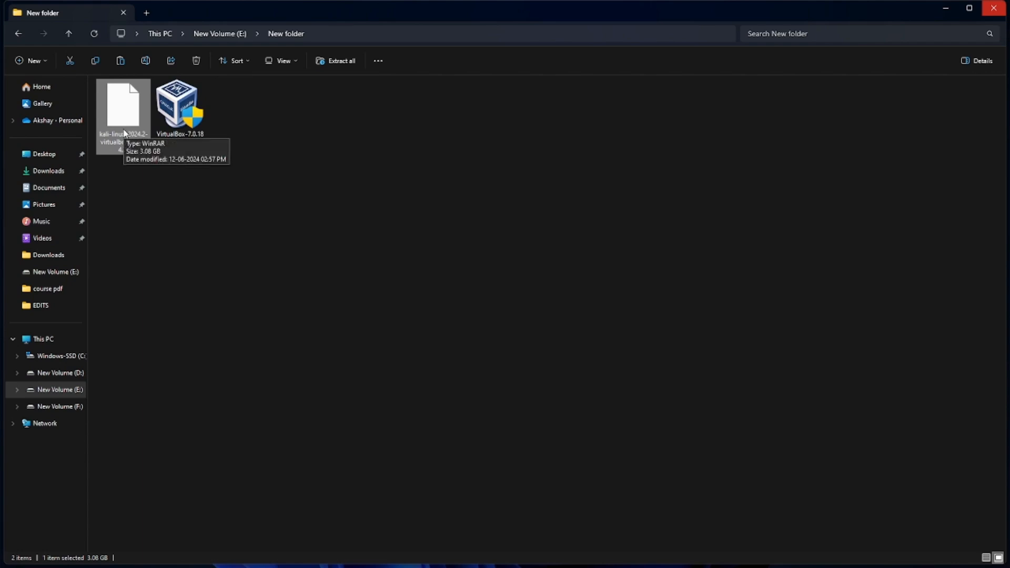
right_click(124, 132)
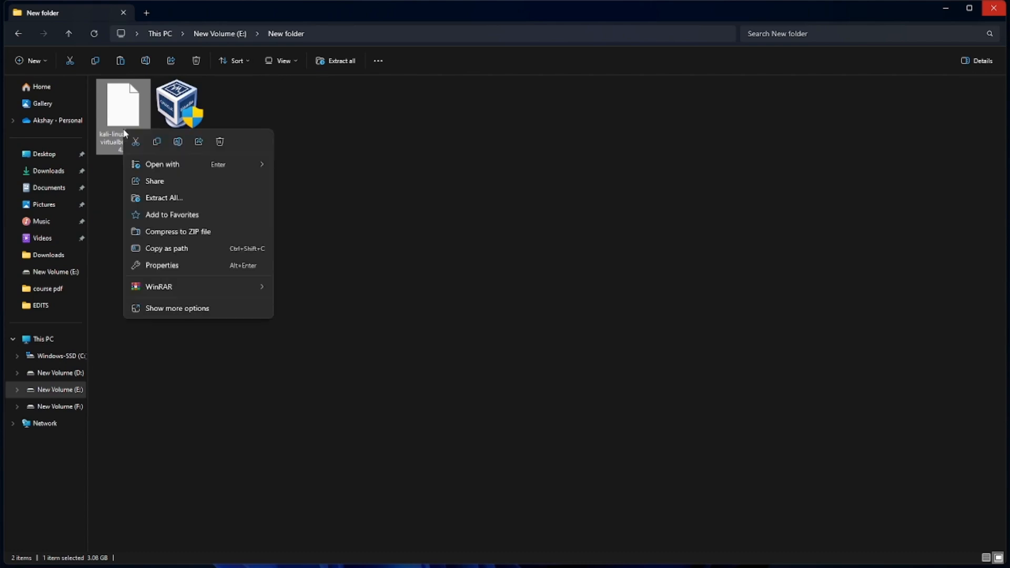
mouse_move(186, 284)
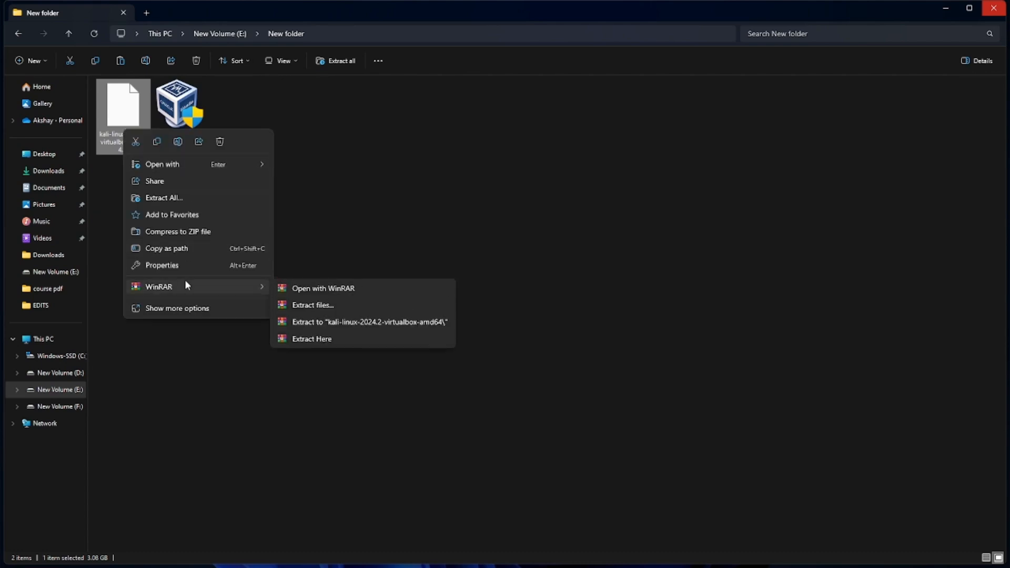
left_click(346, 339)
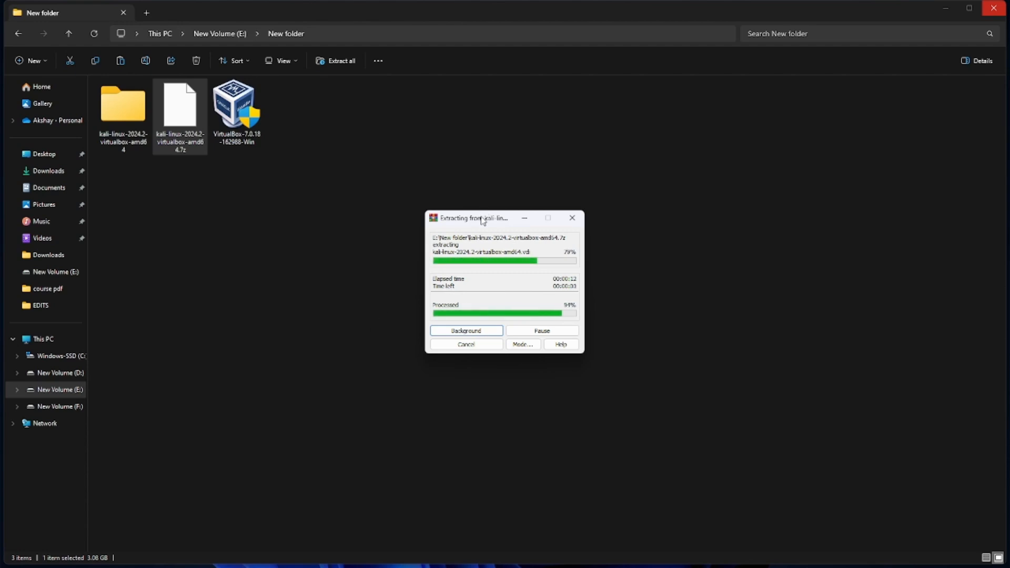
left_click_drag(479, 220, 310, 185)
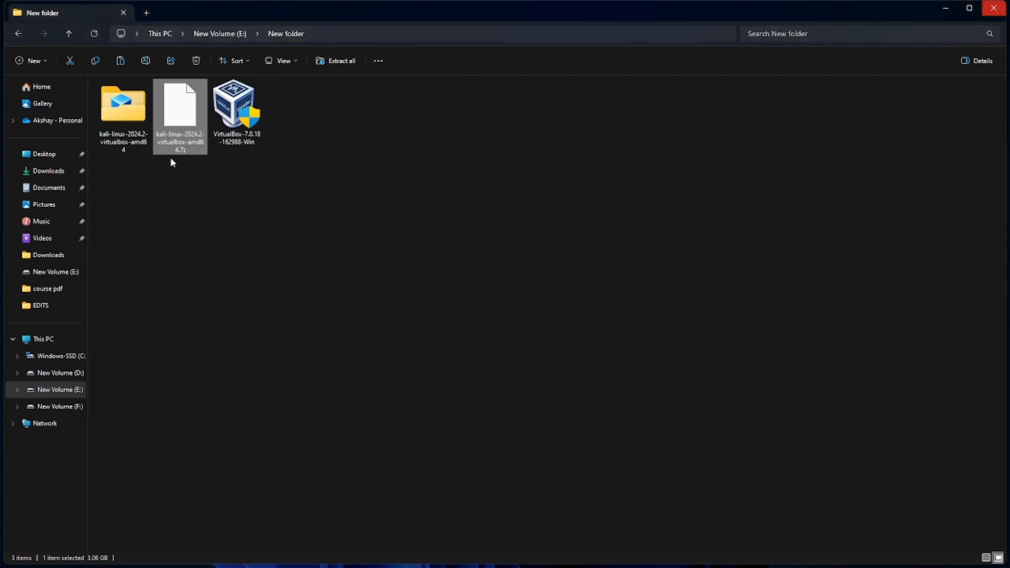
- Open the extracted kali-linux-2024.2-virtualbox-amd64 folder and load its VirtualBox Machine Definition file in VirtualBox
left_click(139, 131)
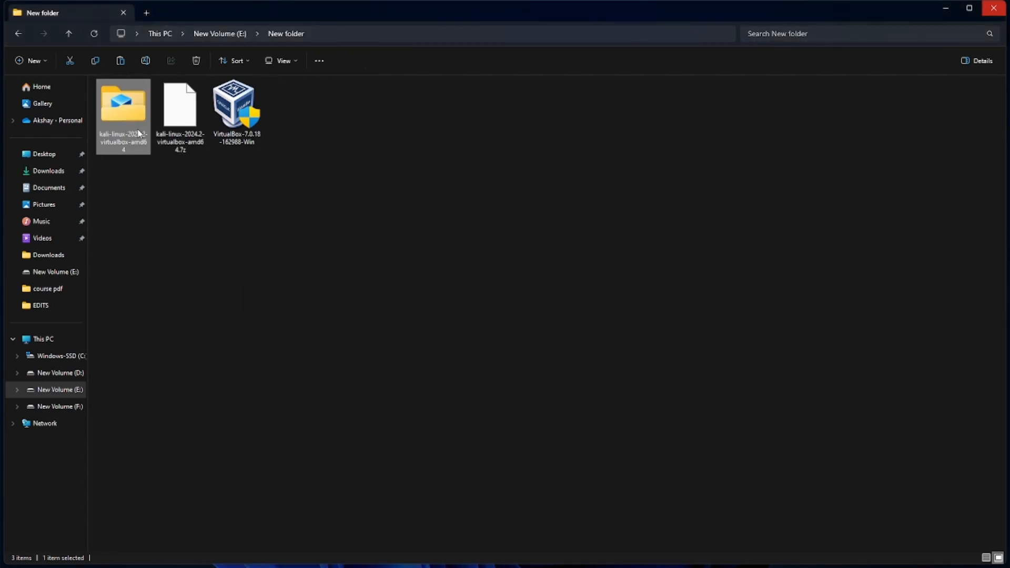
double_click(137, 133)
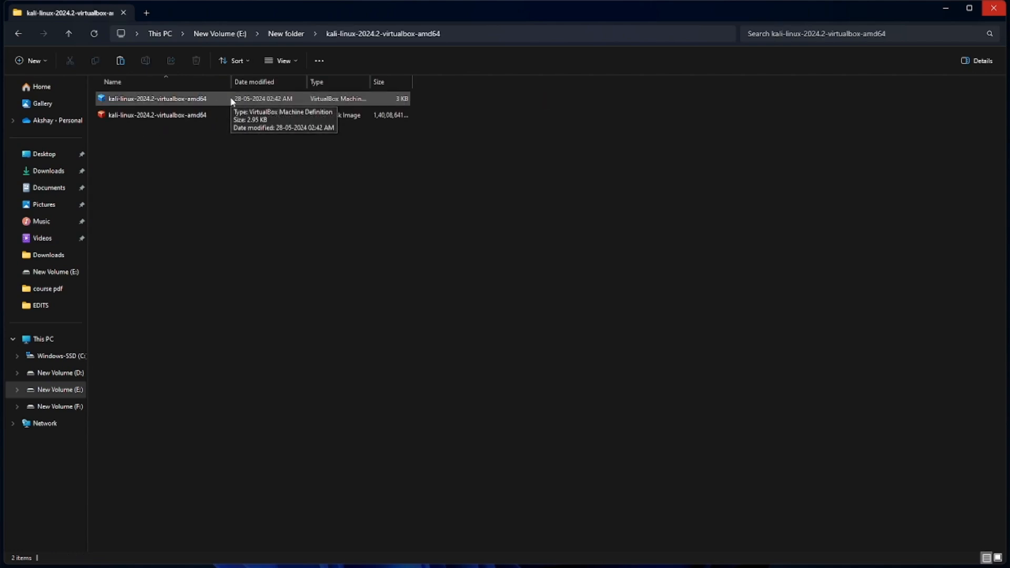
left_click(329, 104)
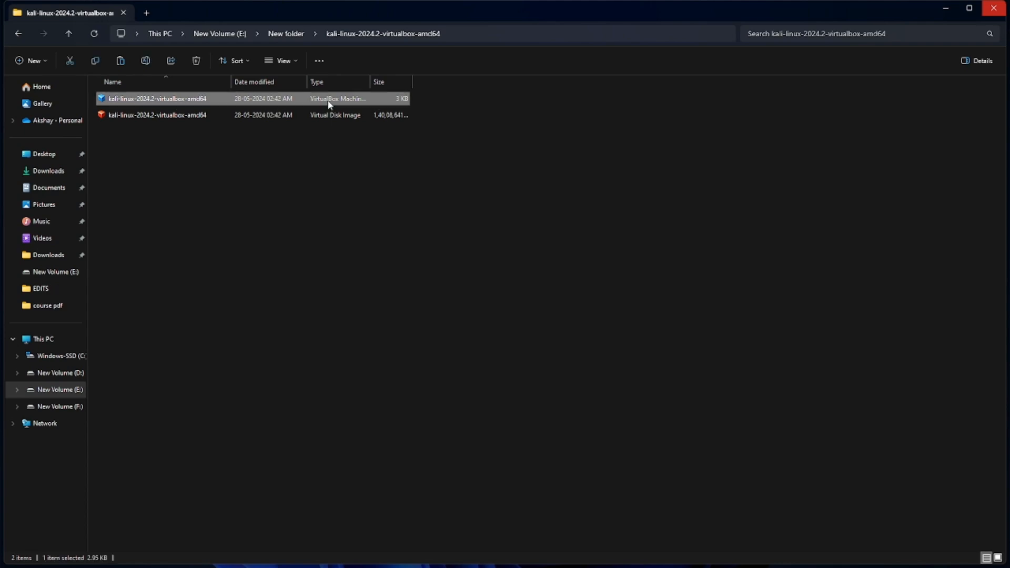
double_click(330, 104)
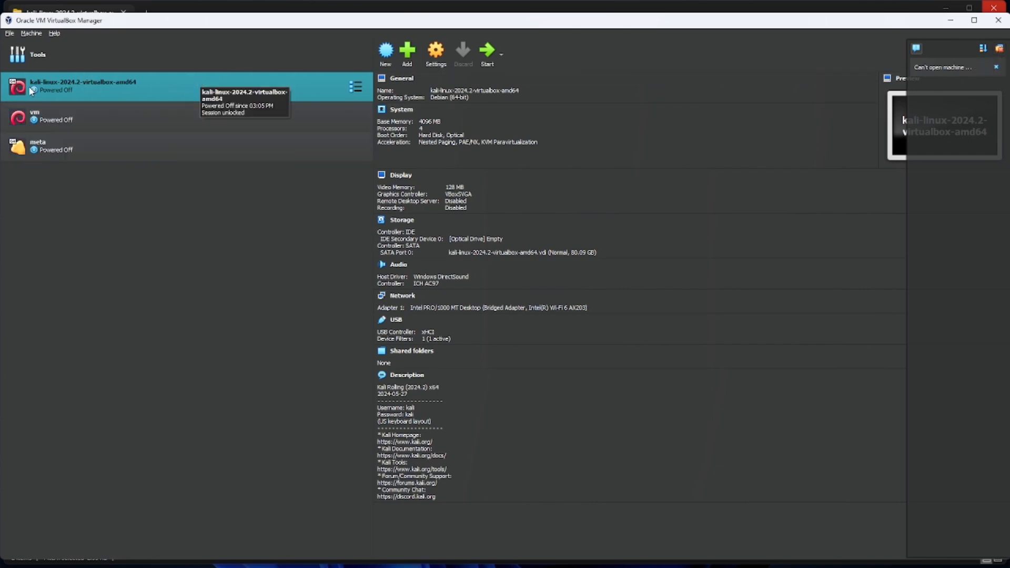
- Expand the "Can't open machine" notification, delete the finished notifications and reposition the VirtualBox Manager window
left_click_drag(256, 27, 249, 63)
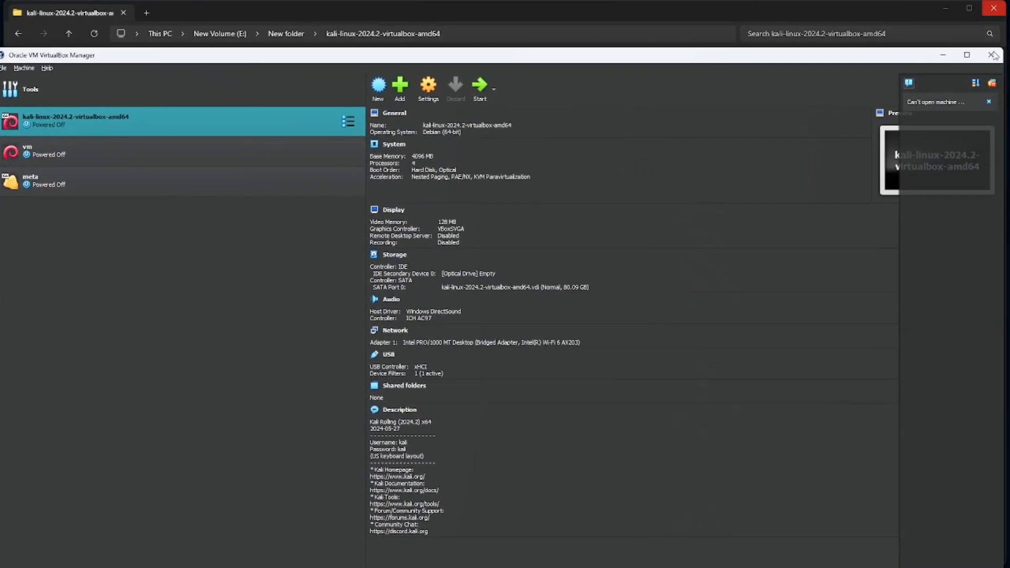
left_click(955, 102)
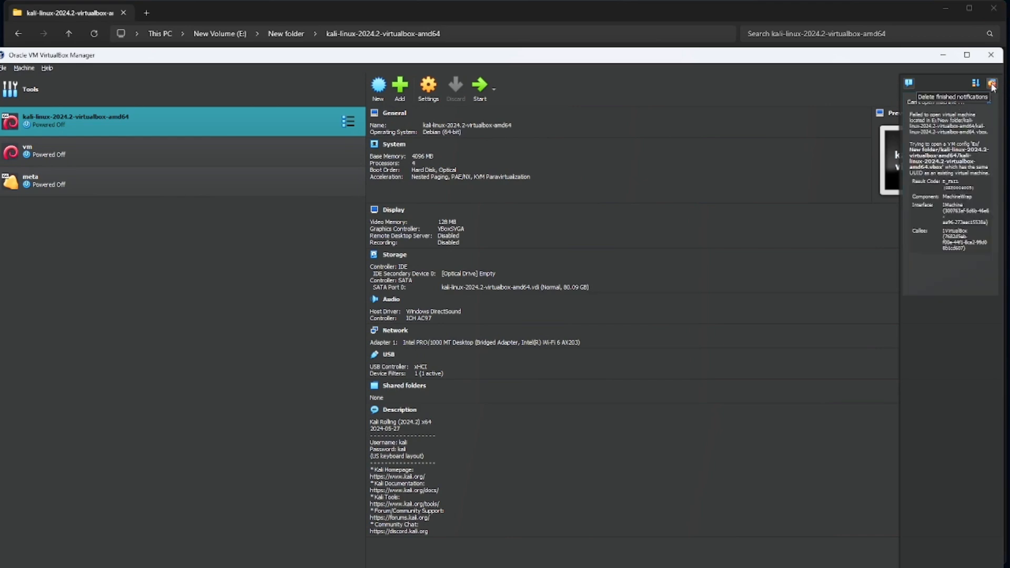
left_click(992, 84)
left_click_drag(488, 60, 540, 196)
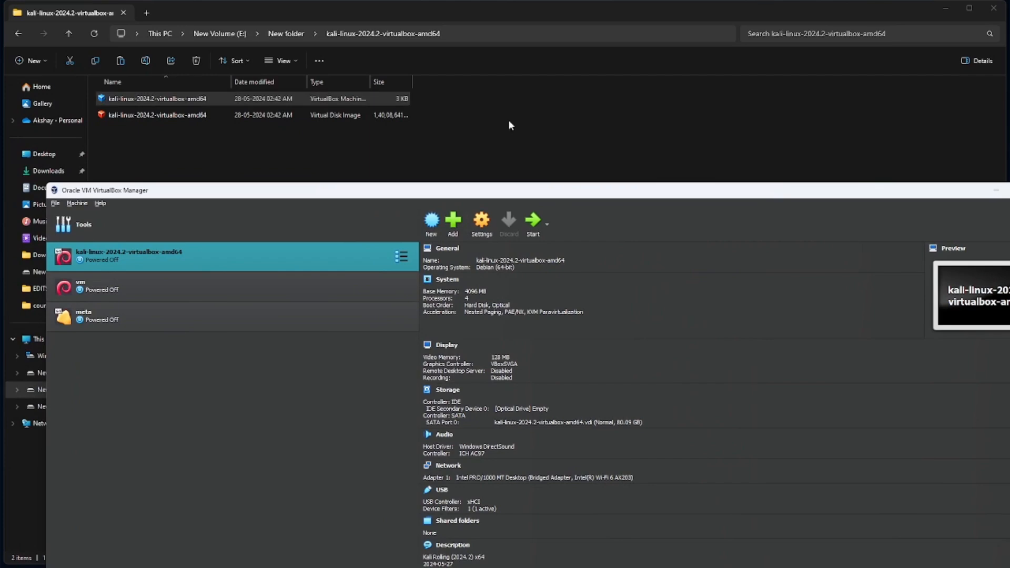
left_click_drag(626, 196, 590, 62)
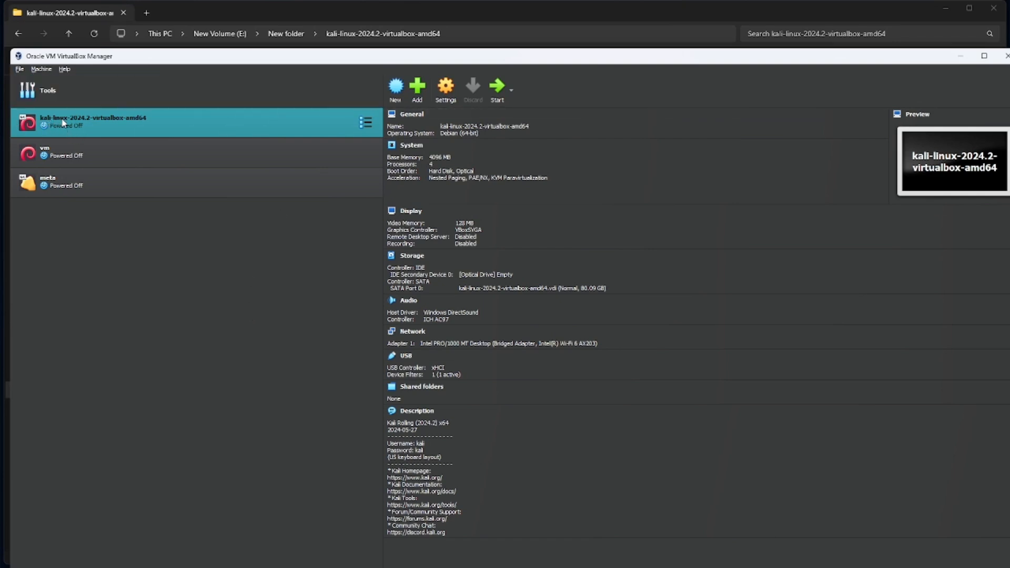
- Open the kali-linux-2024.2-virtualbox-amd64 machine's settings and examine the base memory allocation in the system settings
left_click(447, 90)
left_click_drag(452, 207, 269, 136)
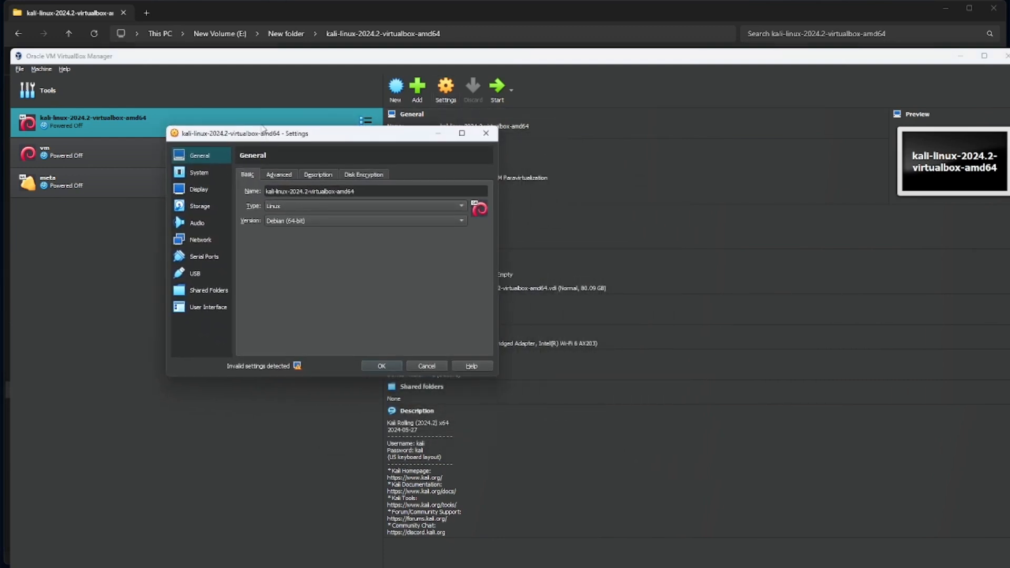
left_click(209, 174)
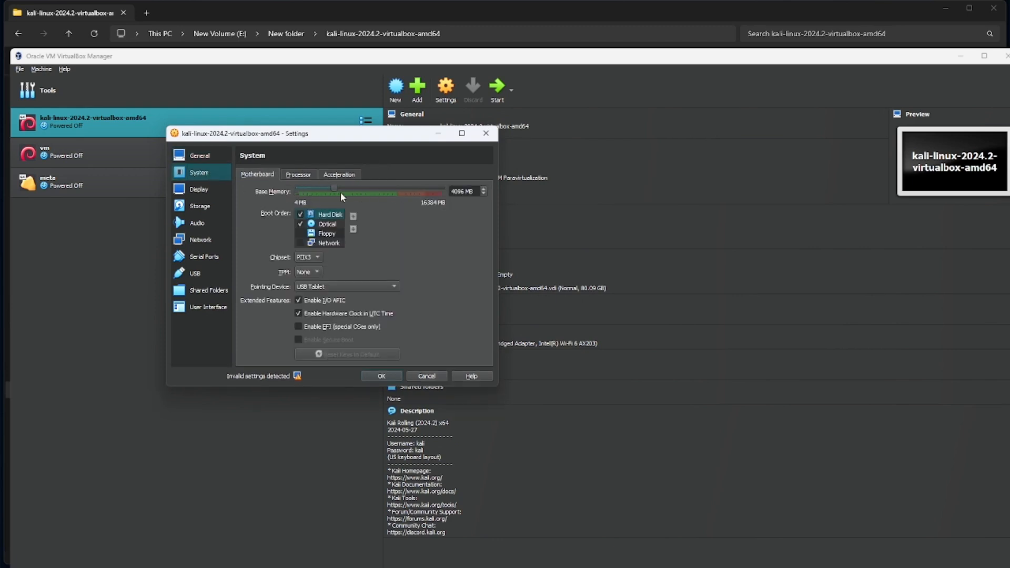
mouse_move(333, 187)
left_mouse_down()
mouse_move(293, 187)
mouse_move(333, 190)
left_mouse_up()
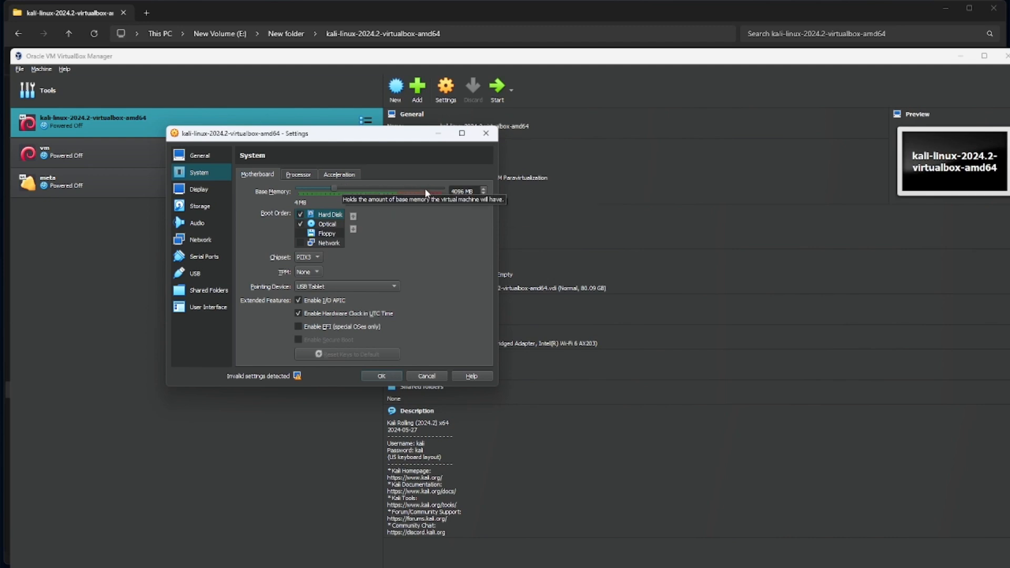
- Try a higher processor count for the machine and return it to 4 CPUs
left_click(302, 176)
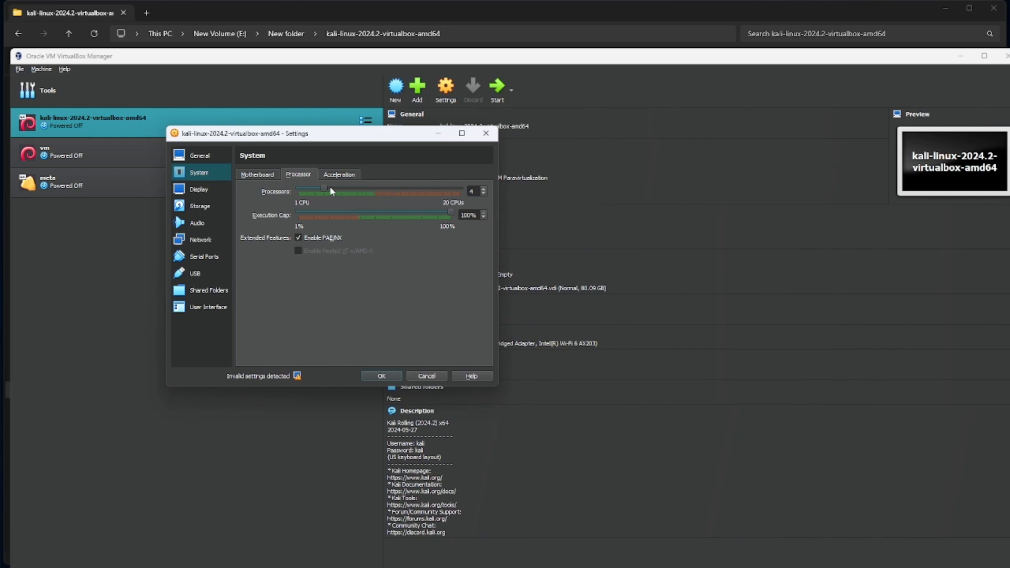
left_click_drag(324, 185, 456, 185)
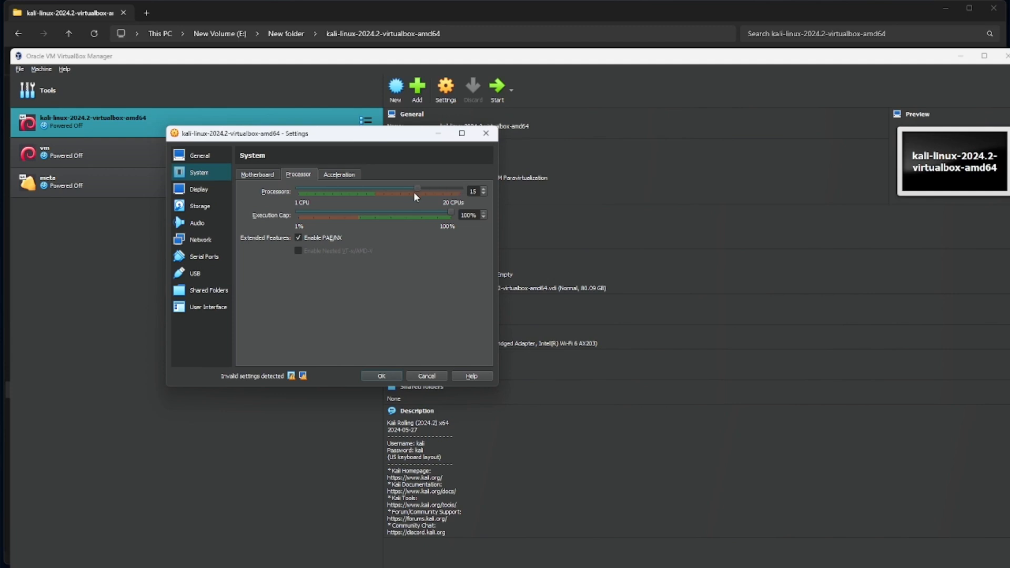
left_click_drag(388, 197, 326, 195)
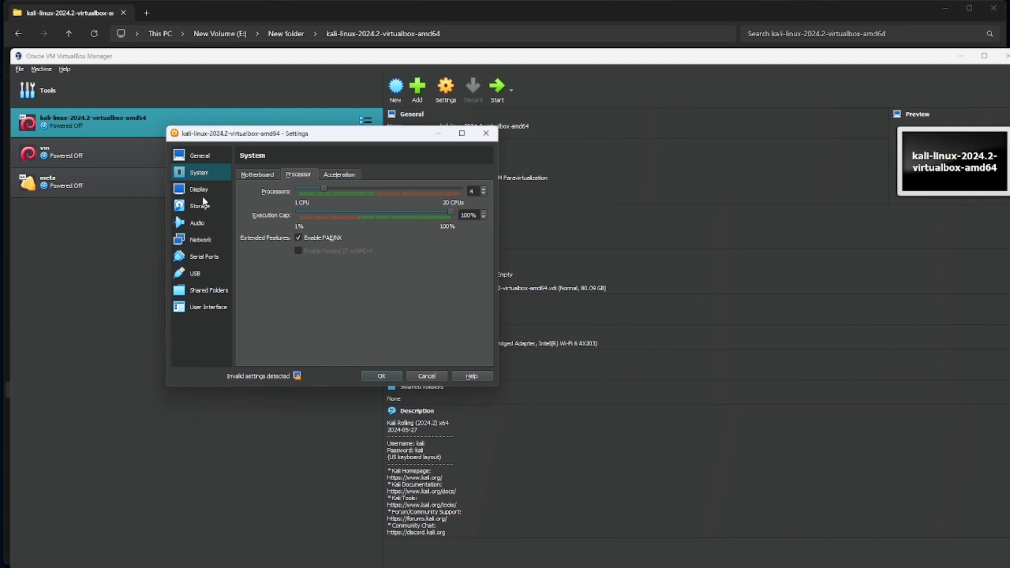
- Try NAT for network Adapter 1, attach it to Bridged Adapter instead and save the machine's settings
left_click(212, 242)
left_click(366, 207)
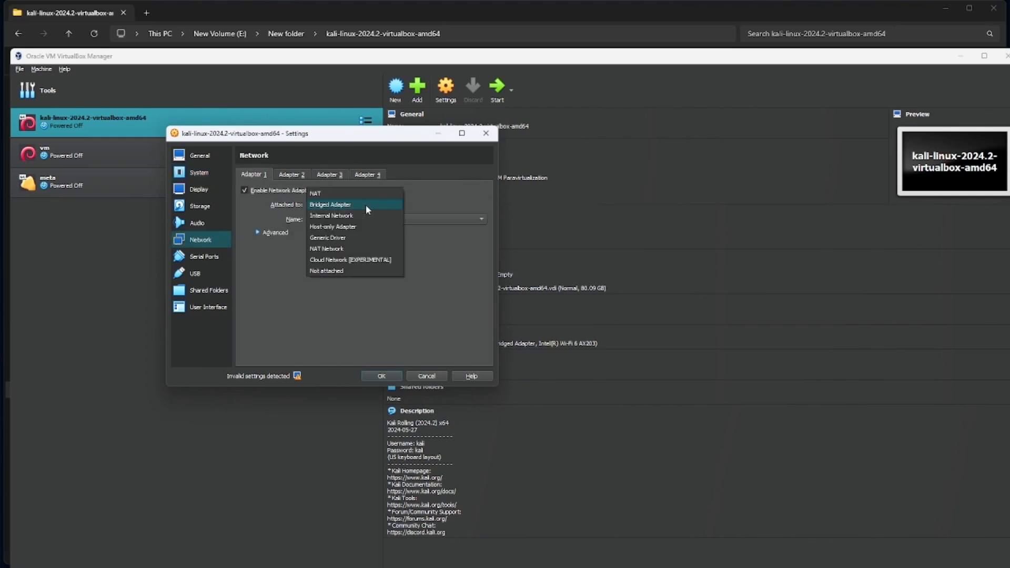
left_click(348, 198)
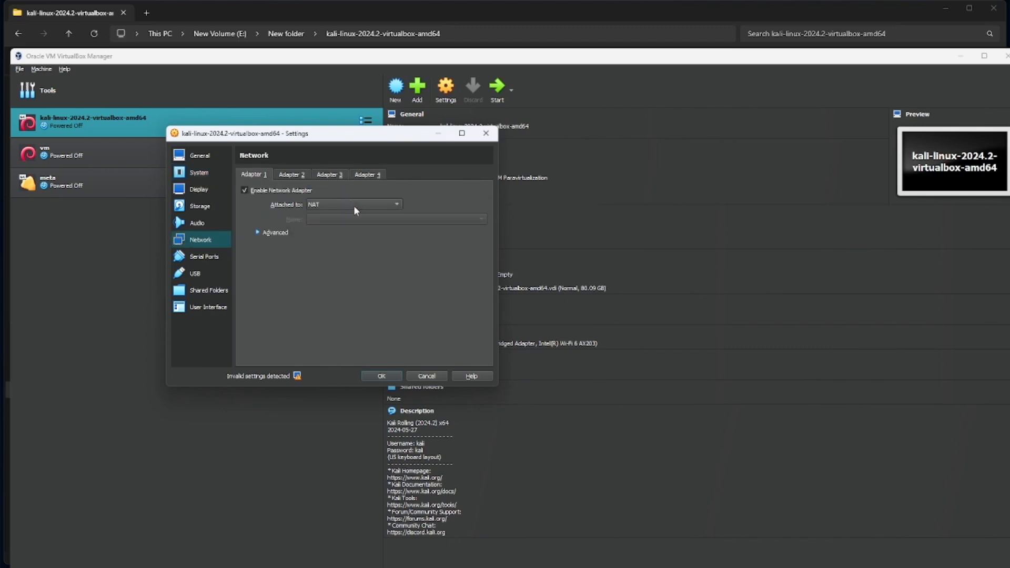
left_click(356, 209)
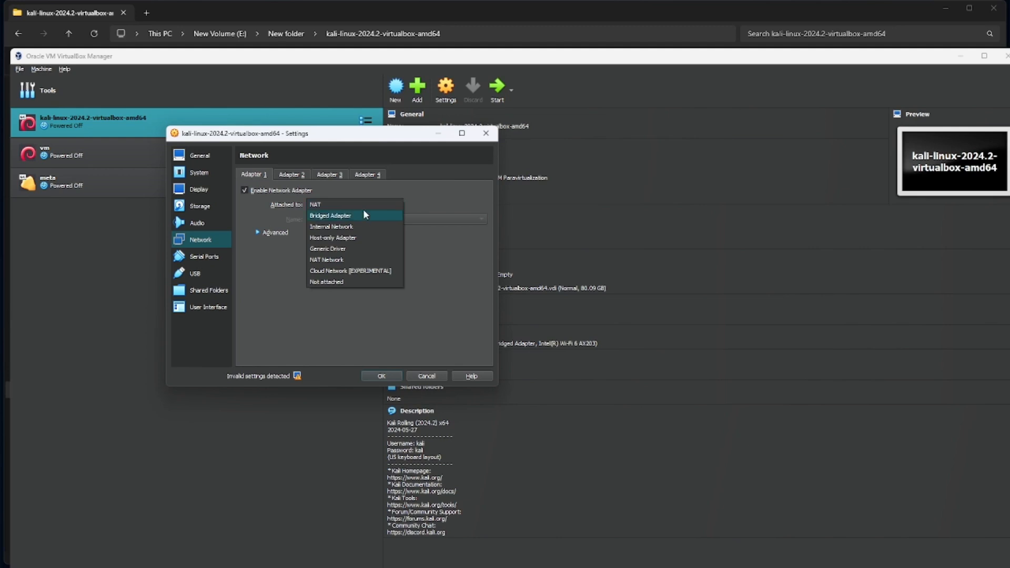
left_click(364, 212)
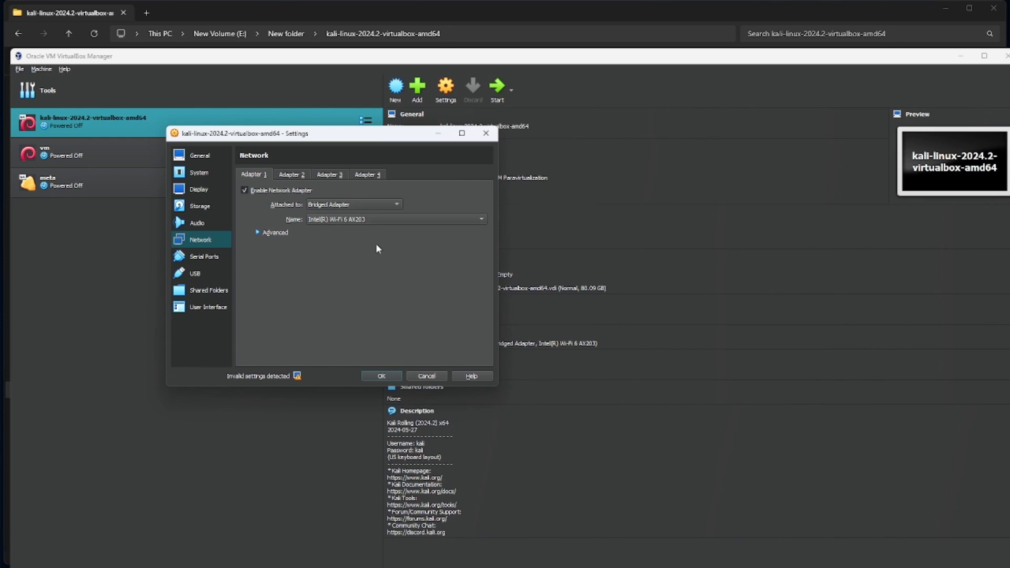
left_click(387, 372)
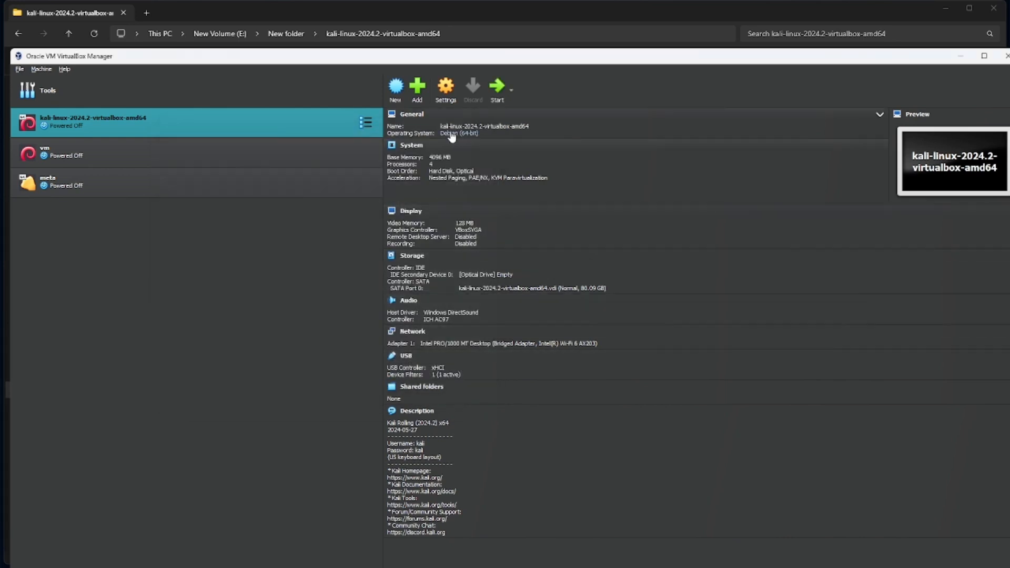
- Start the kali-linux-2024.2-virtualbox-amd64 machine and bring its running window to the front, maximized
left_click(497, 88)
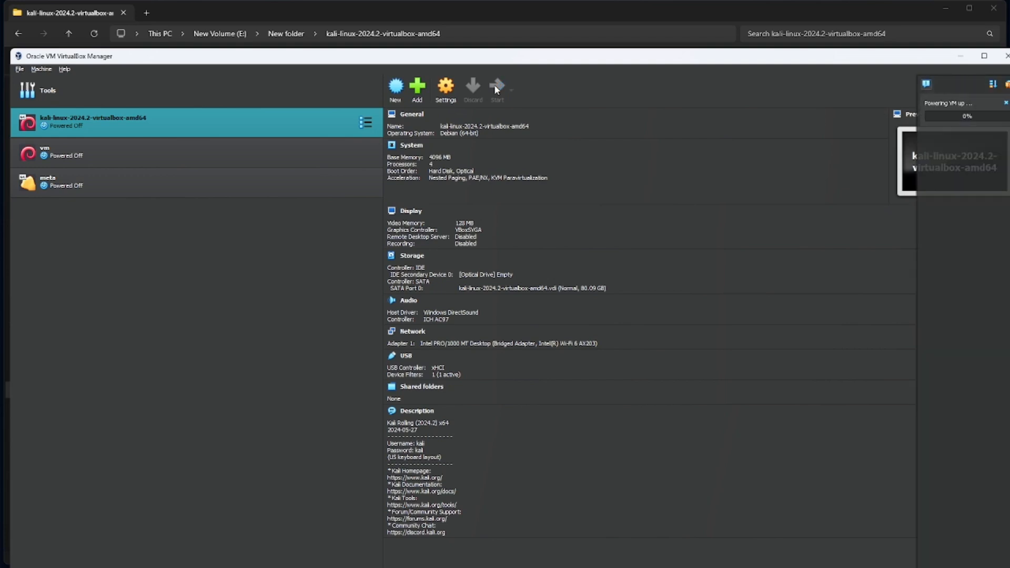
left_click_drag(508, 57, 507, 22)
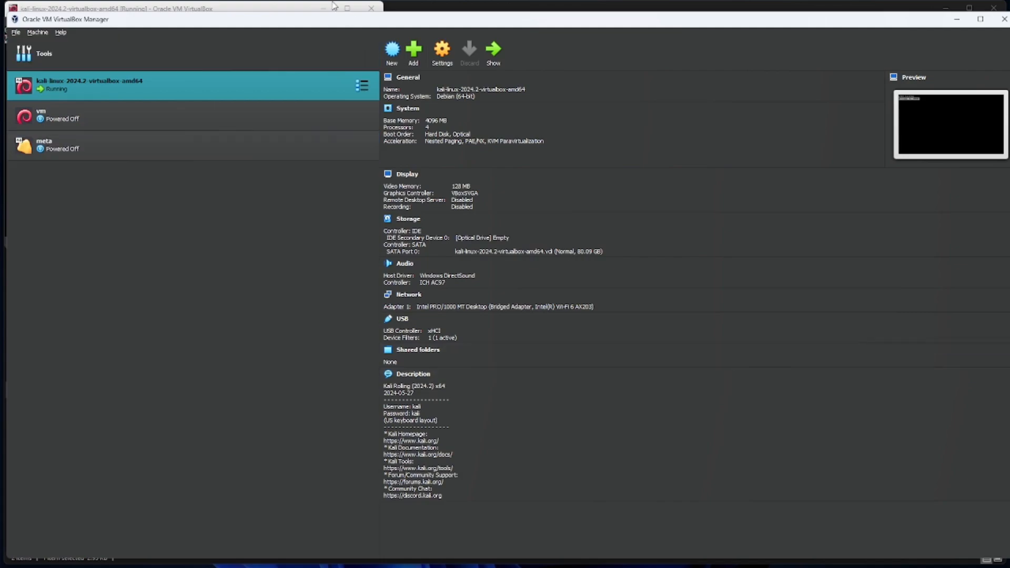
left_click(279, 9)
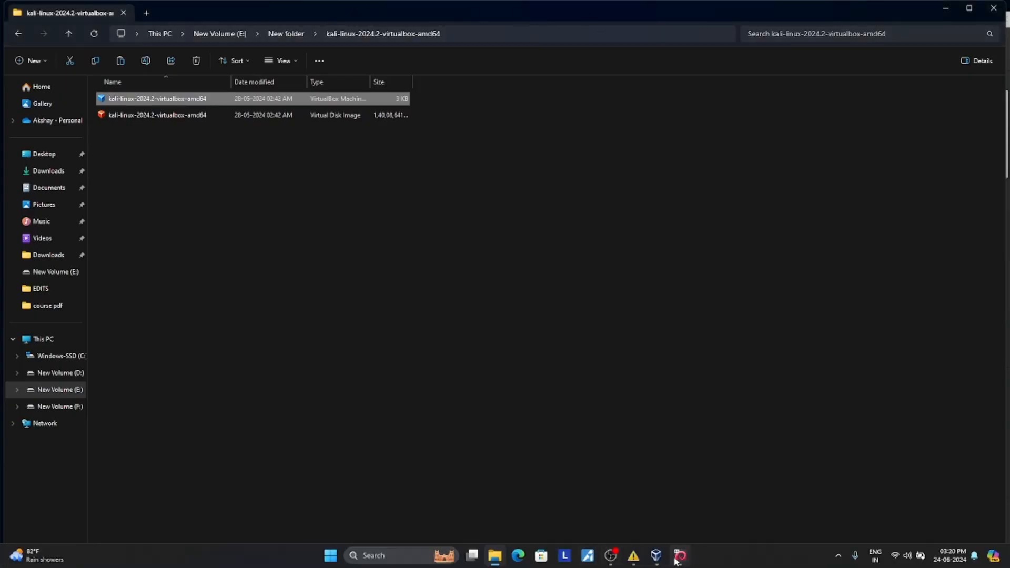
mouse_move(638, 562)
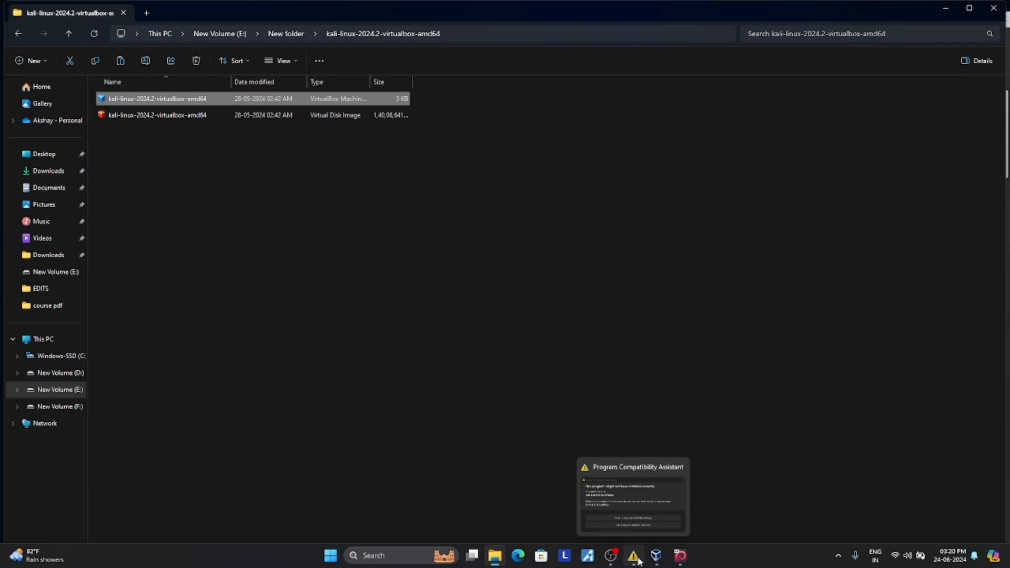
left_click(656, 556)
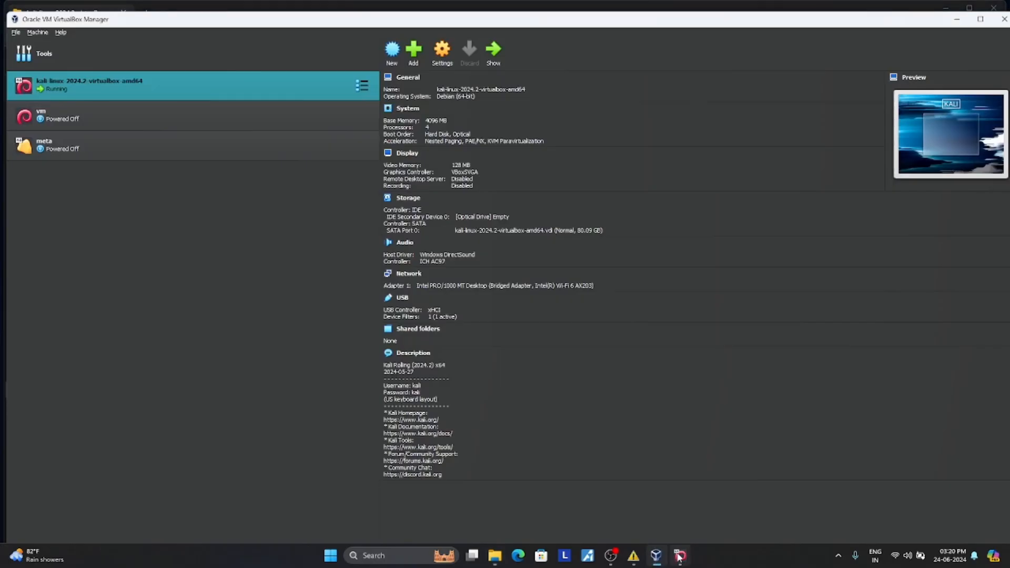
left_click(678, 558)
left_click(308, 9)
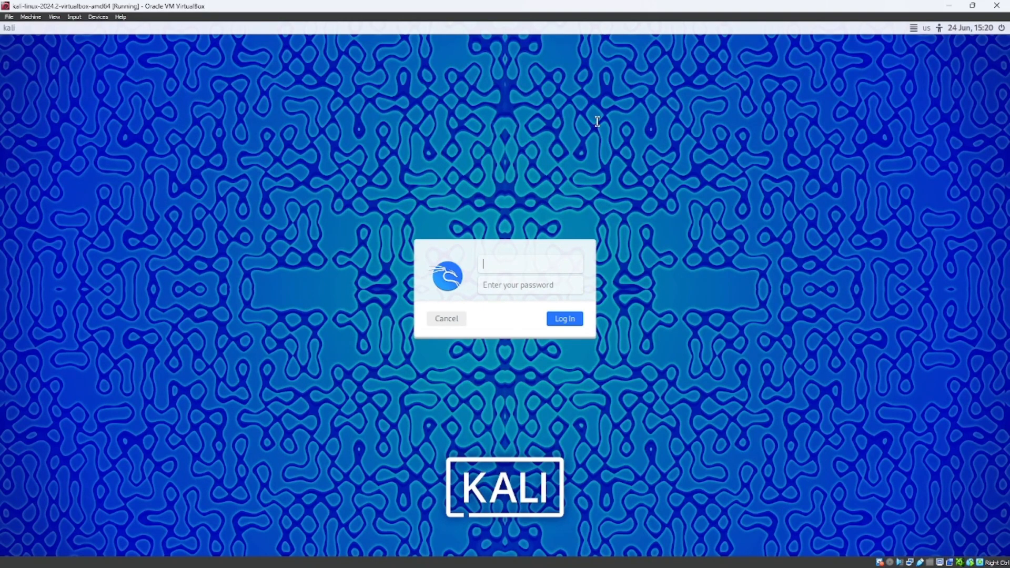
- Log in to Kali Linux by entering the default username and the account password
type("ka")
key("Tab")
type("kali")
key("Return")
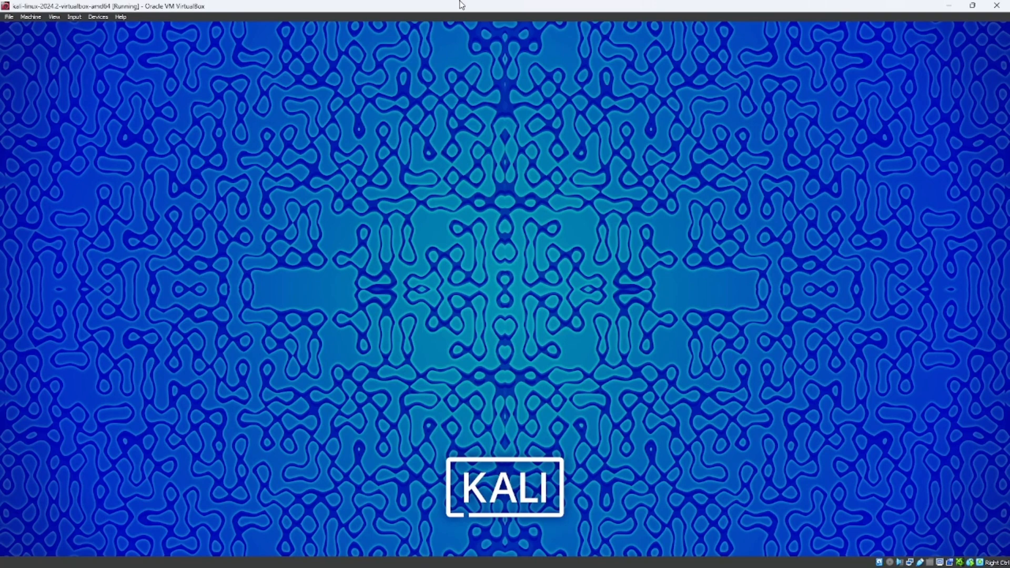